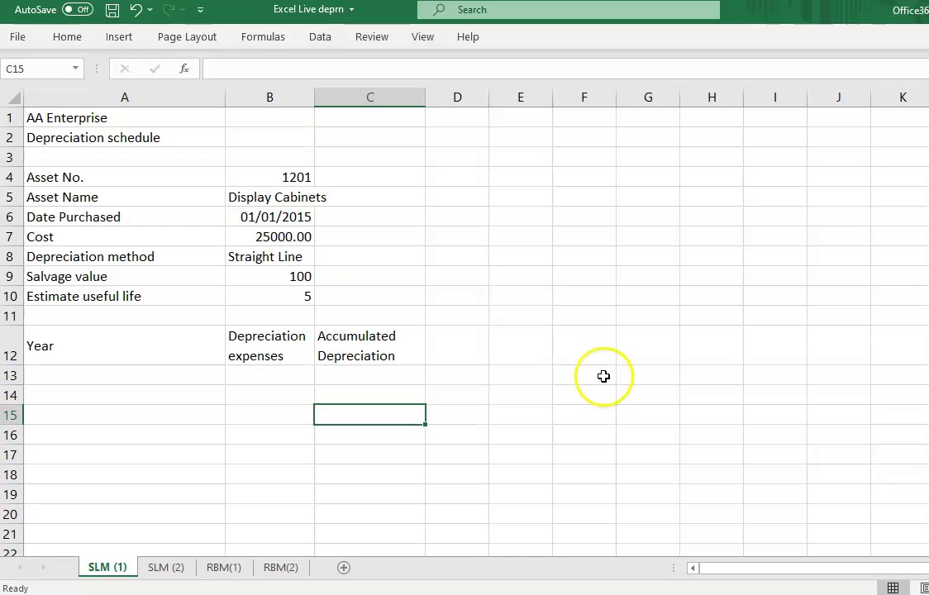
Step: Review the display cabinets' asset number, name, purchase date, cost, depreciation method and salvage value in B4:B9
click(280, 178)
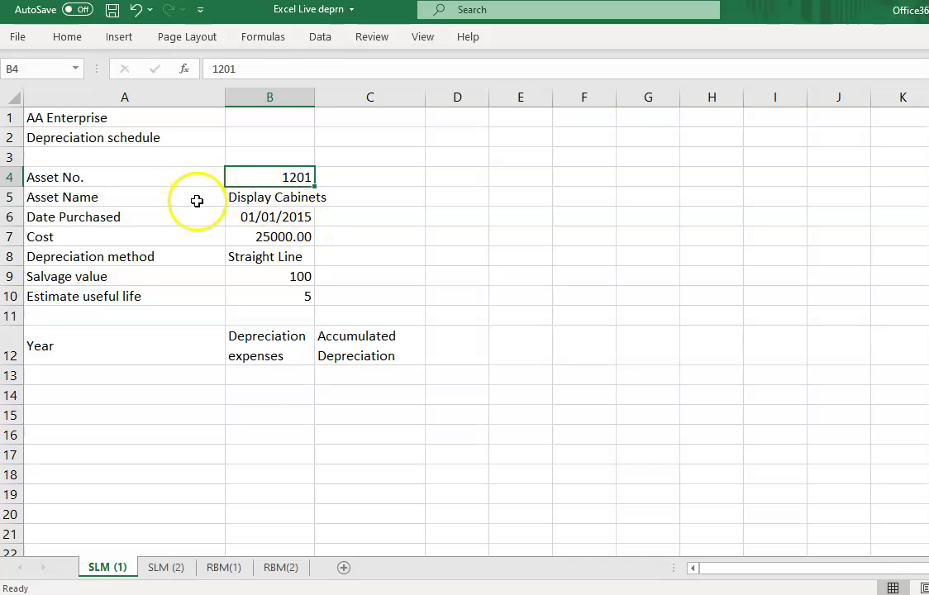
click(270, 197)
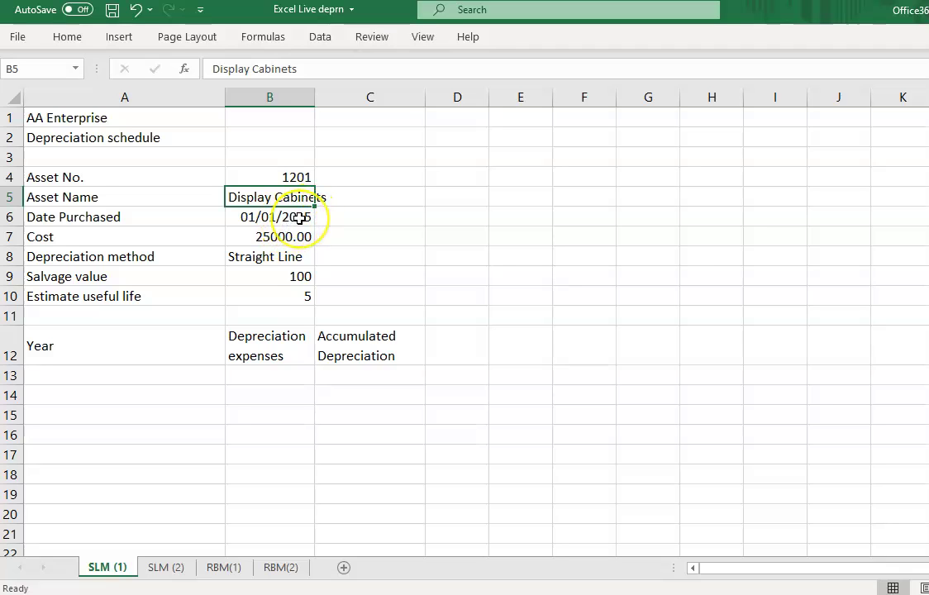
click(299, 217)
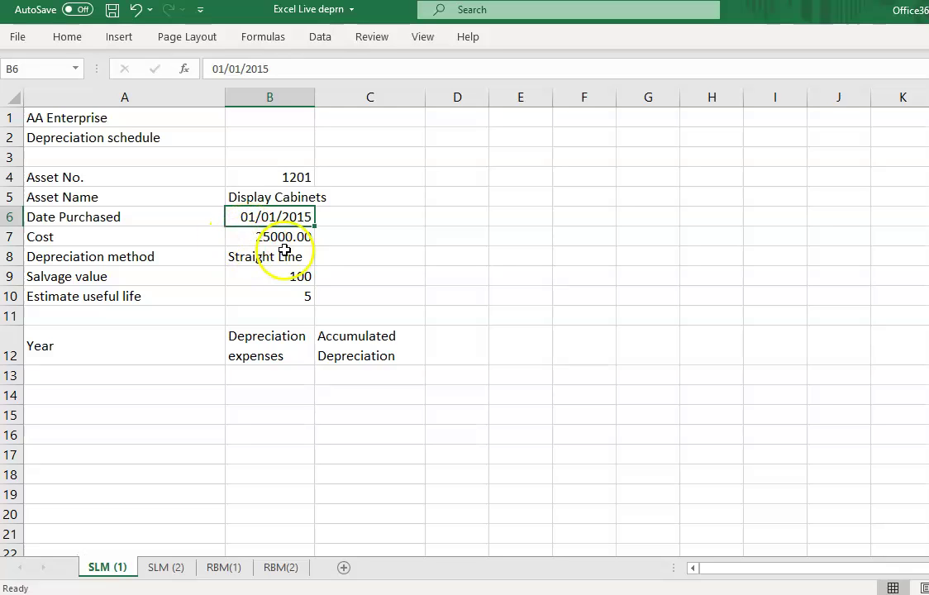
click(290, 238)
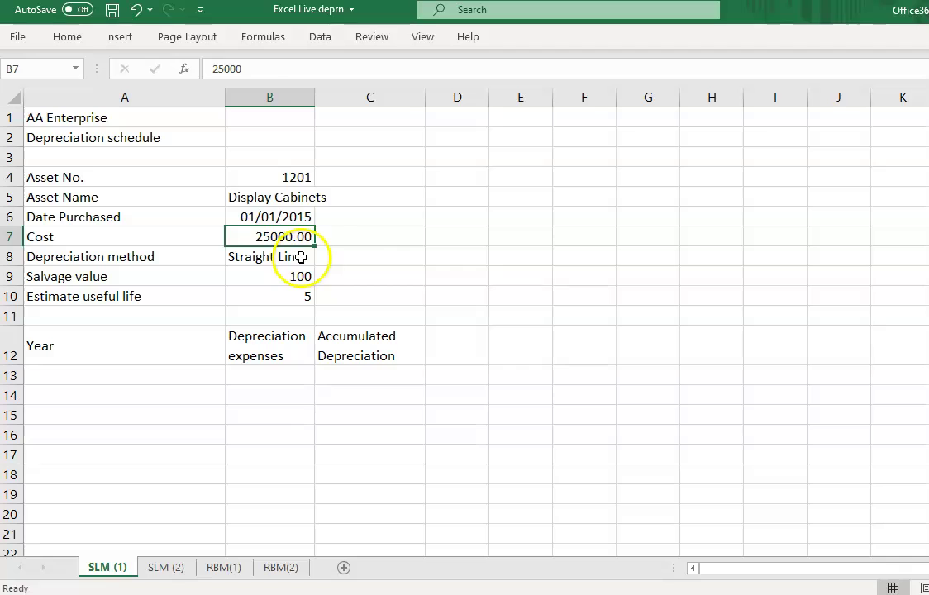
click(301, 257)
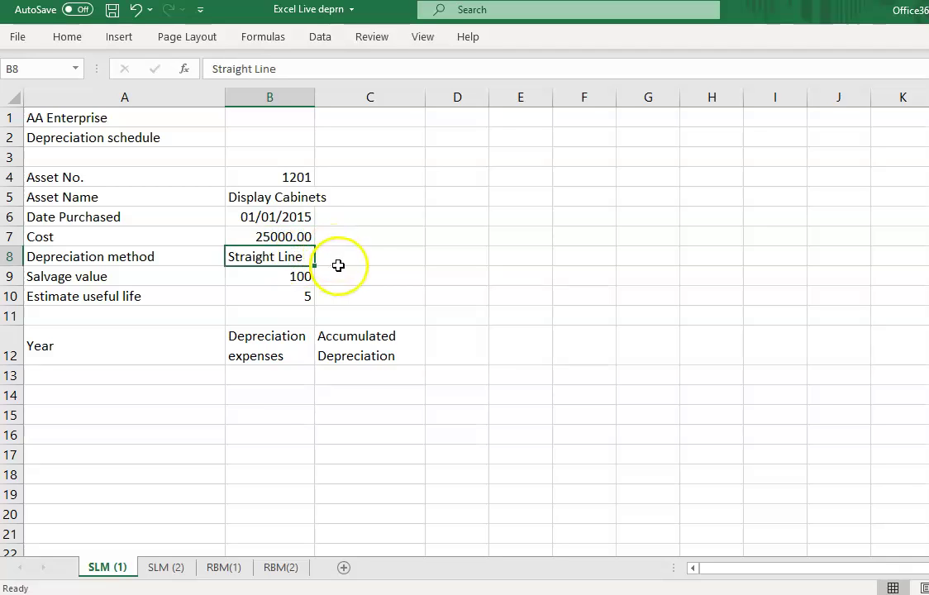
click(294, 278)
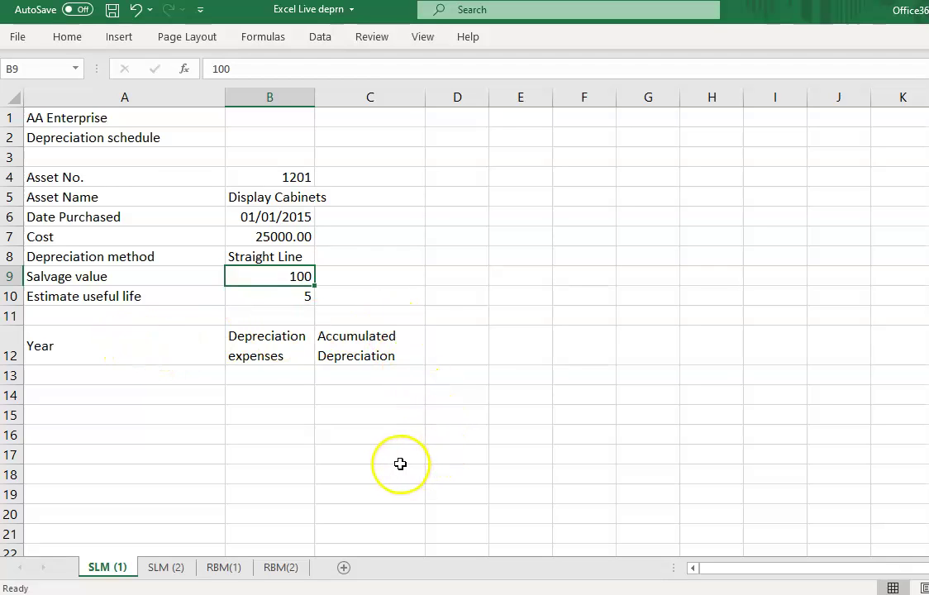
Step: Number the Year column from 1 to 5 in A13:A17 by entering 1 and 2 and filling the series down
click(199, 377)
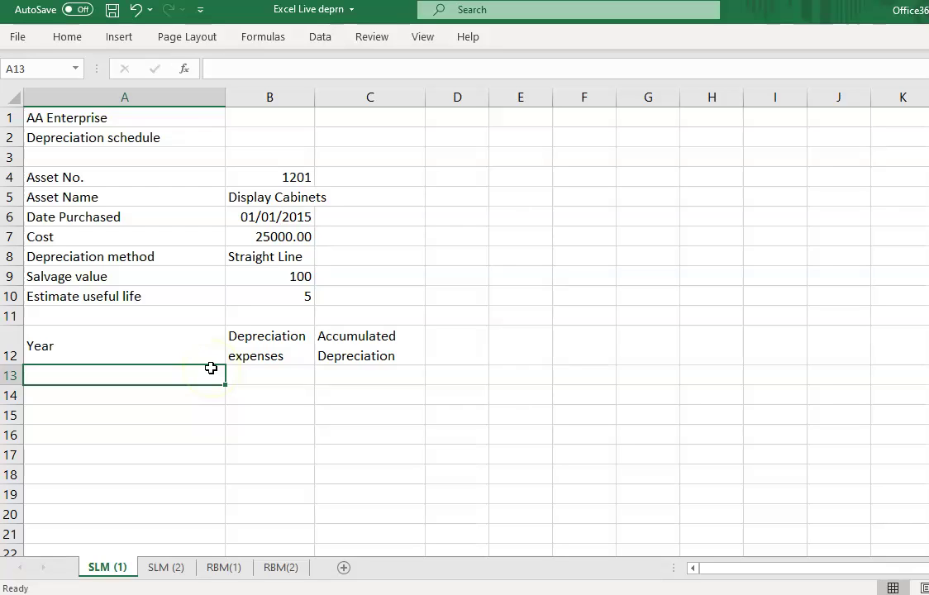
text(1)
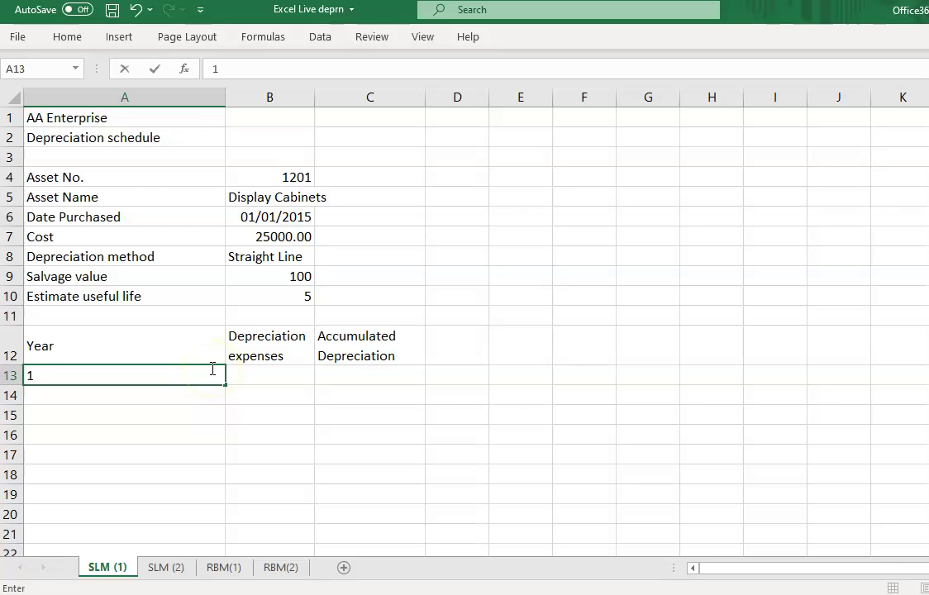
key(Return)
text(2)
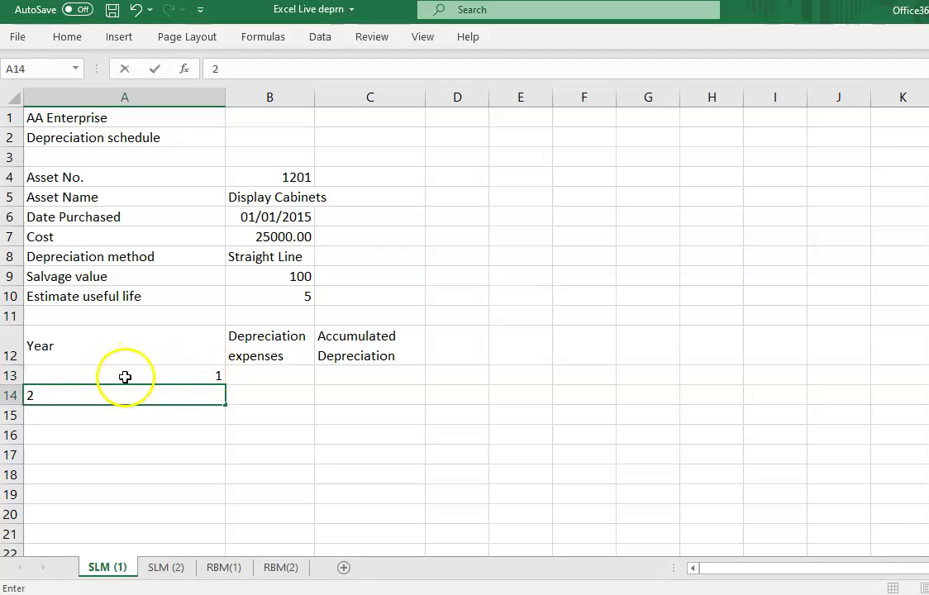
click(154, 376)
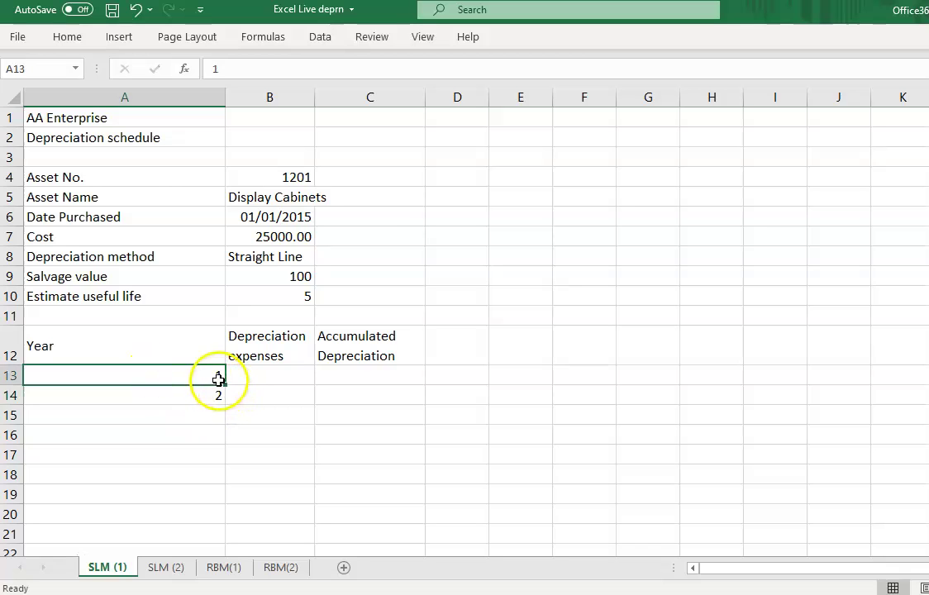
drag(218, 379, 234, 458)
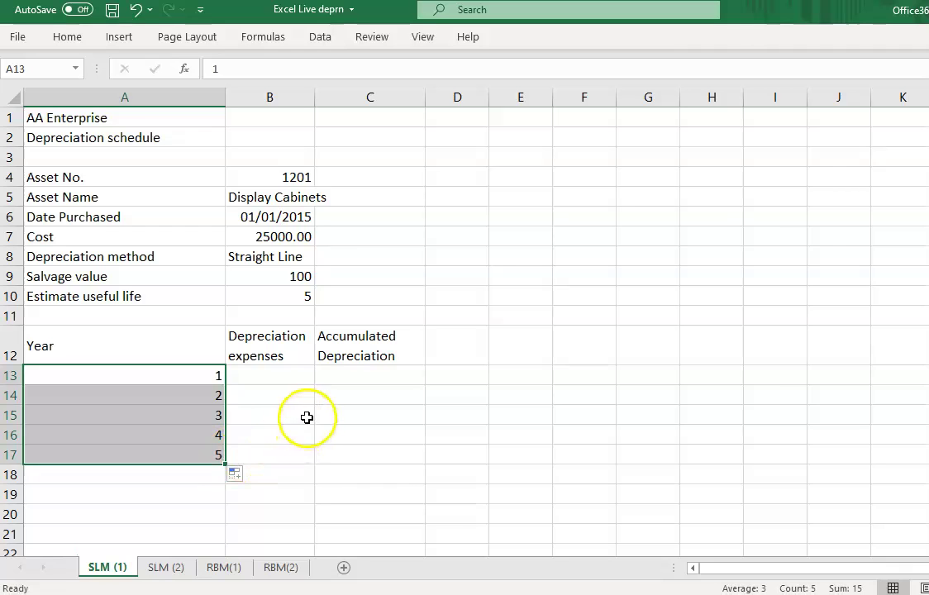
Step: Search for the SLN function and insert it in B13 for the first year's depreciation expense
click(287, 376)
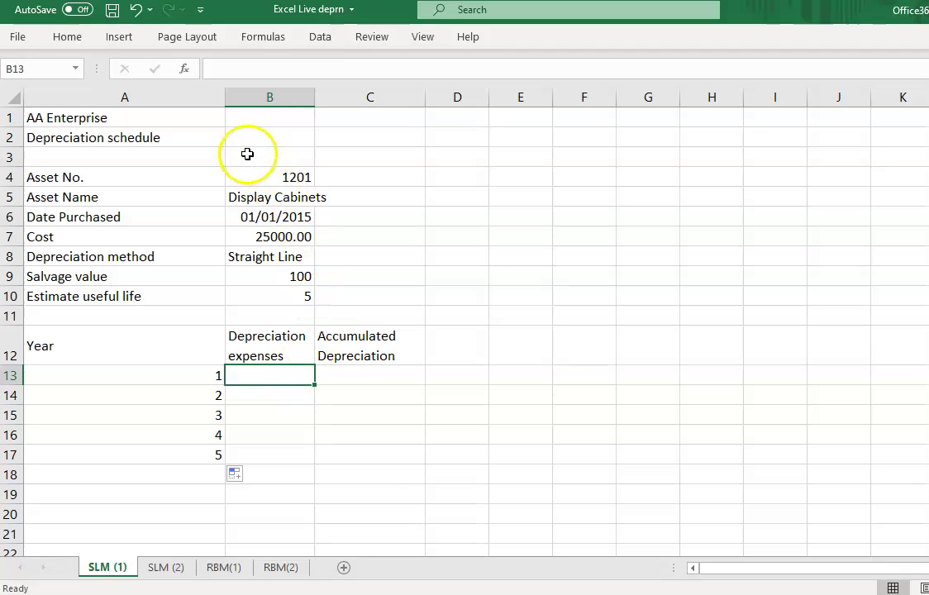
click(185, 71)
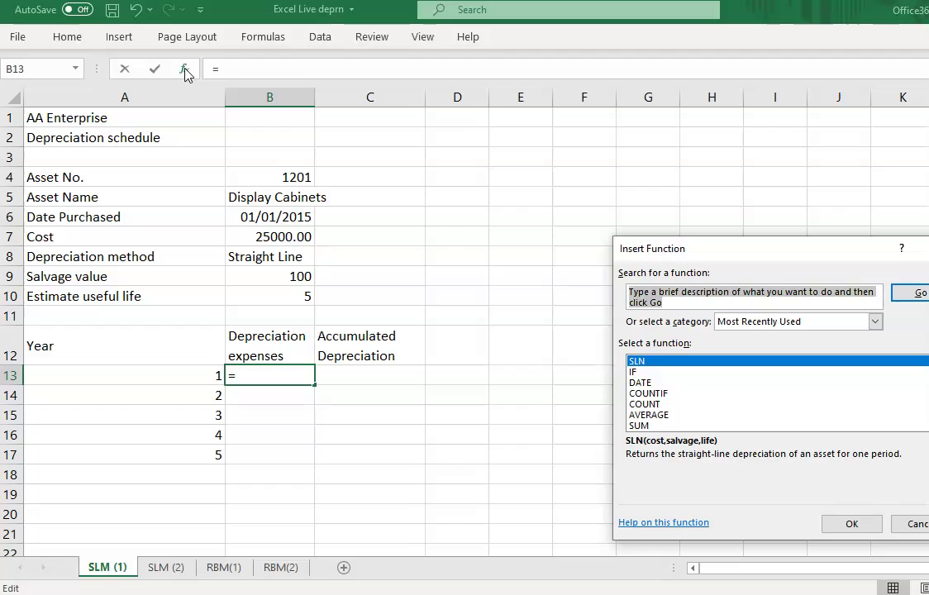
text(SLN)
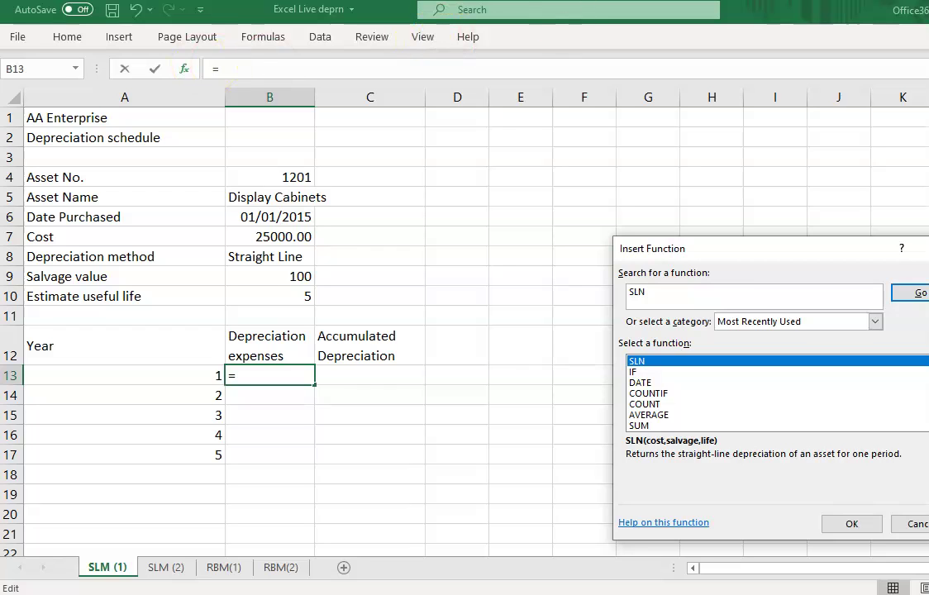
drag(855, 248, 772, 254)
click(838, 295)
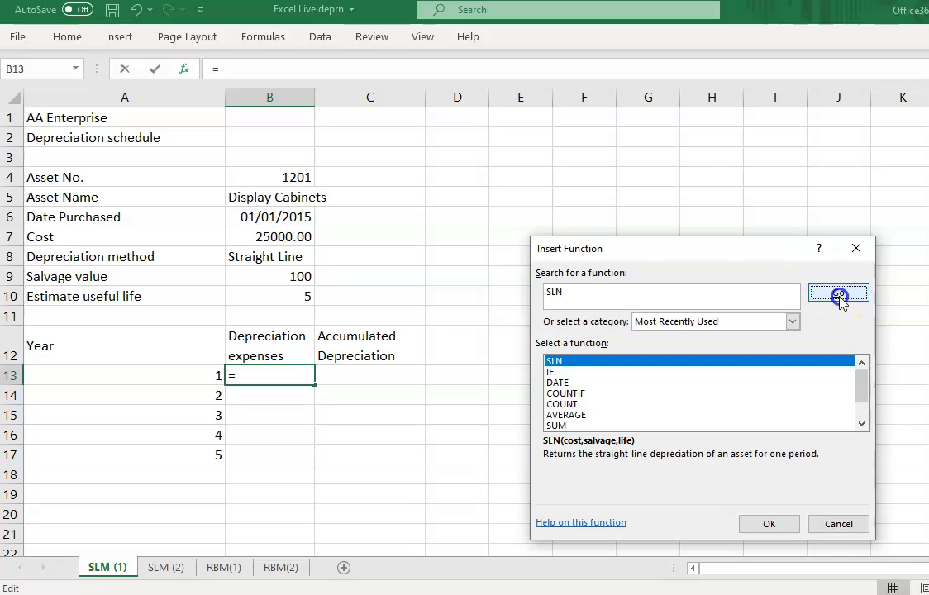
double_click(566, 364)
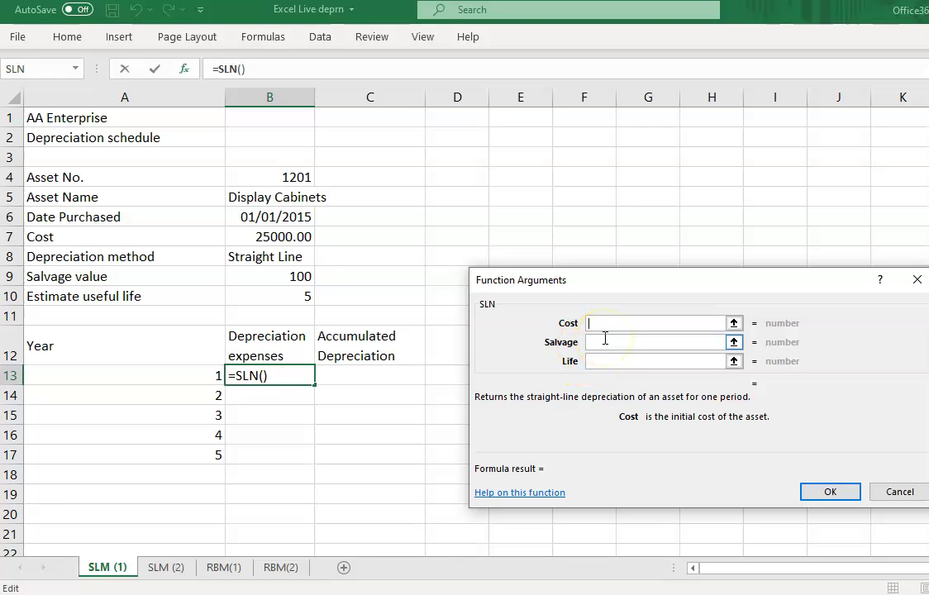
Step: Set the SLN arguments to cost 25000, salvage 100 and life 5, and fill the formula down to B17
text(25000)
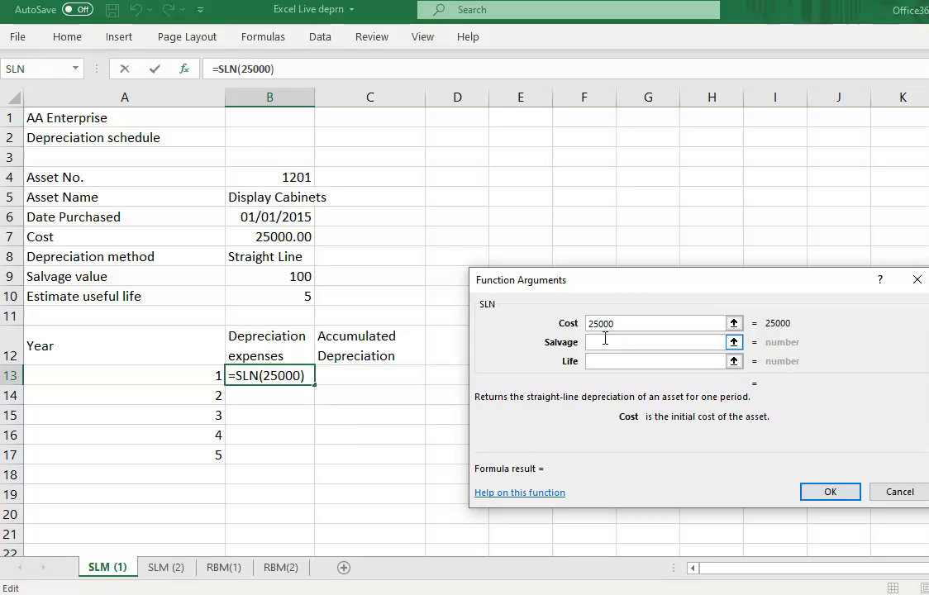
click(604, 340)
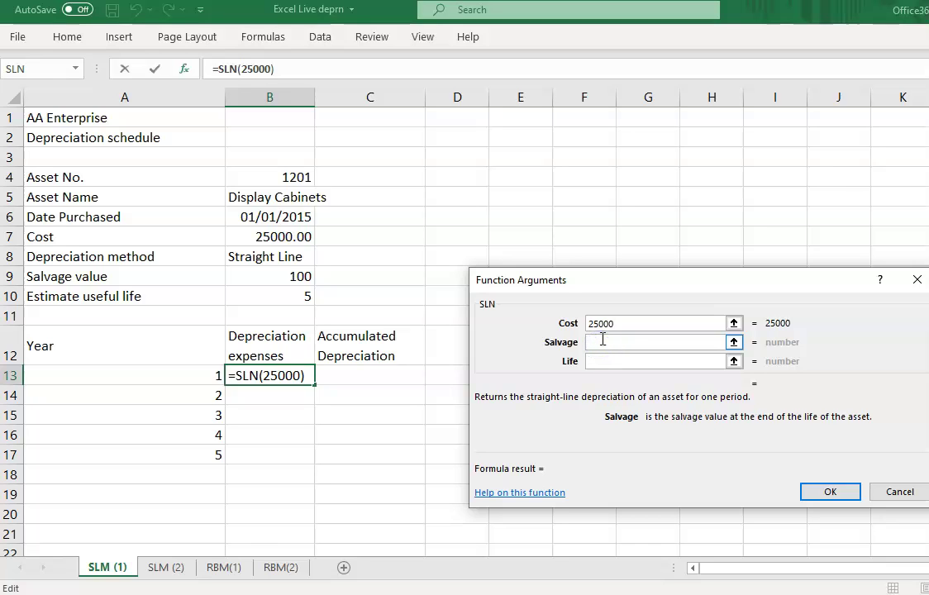
text(100)
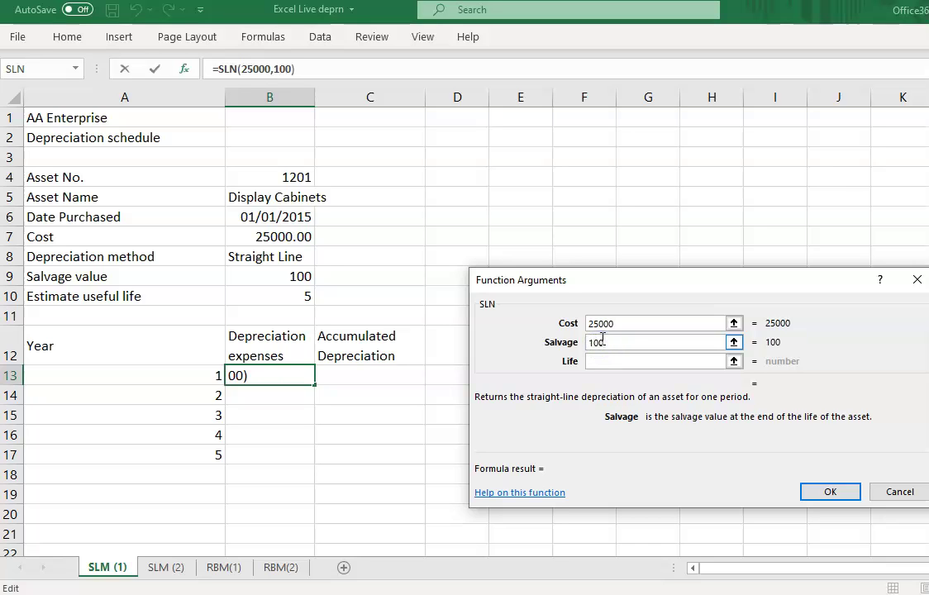
click(612, 360)
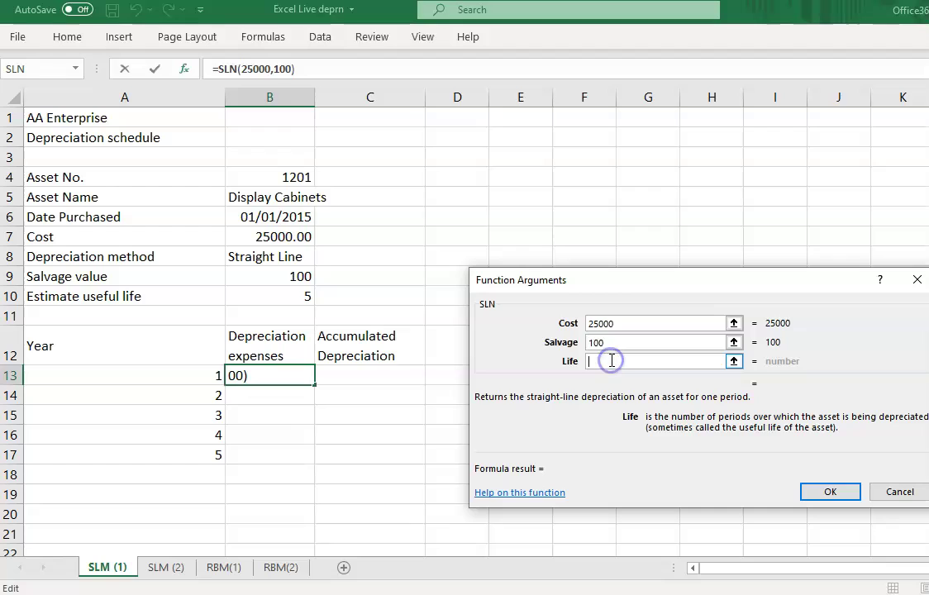
text(5)
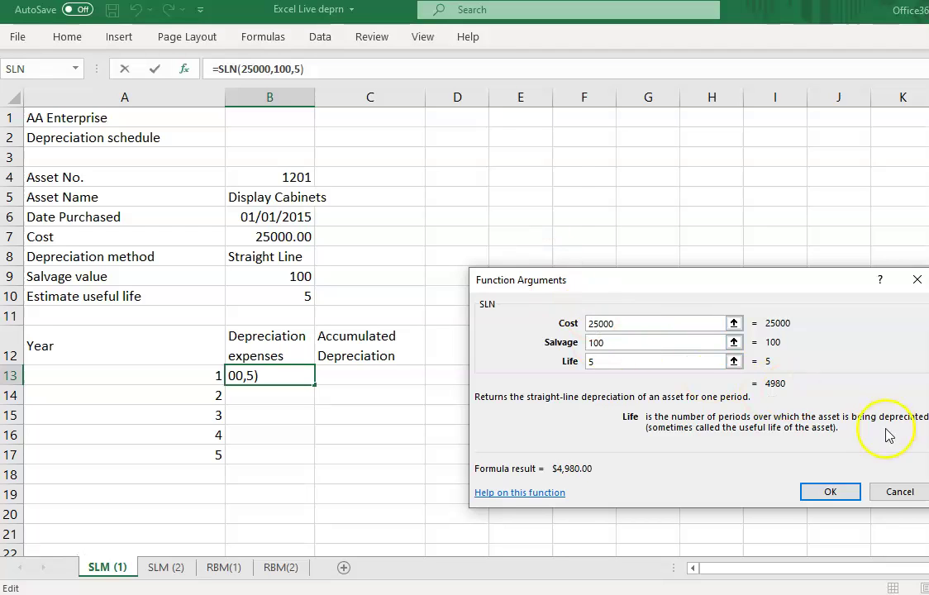
click(838, 495)
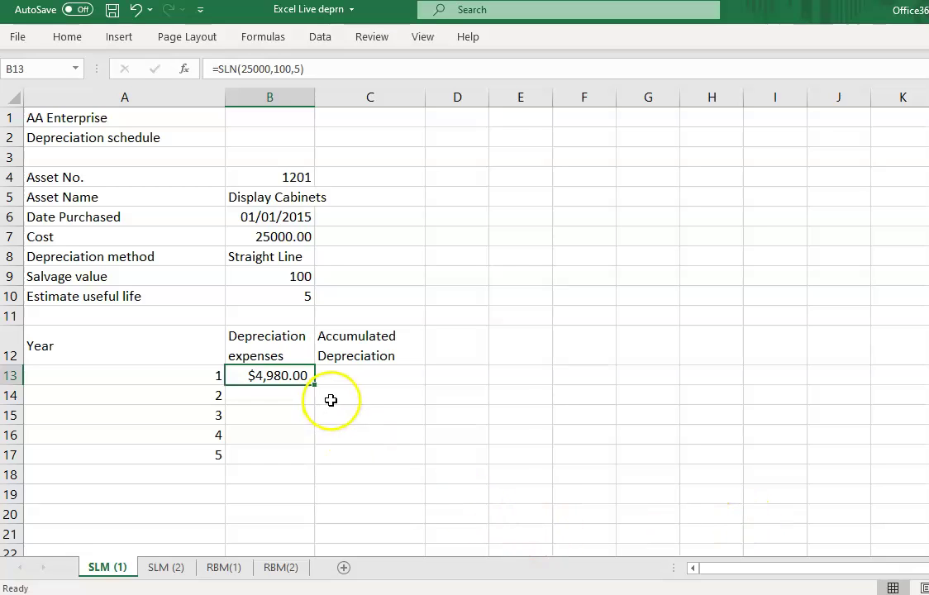
drag(314, 385, 305, 453)
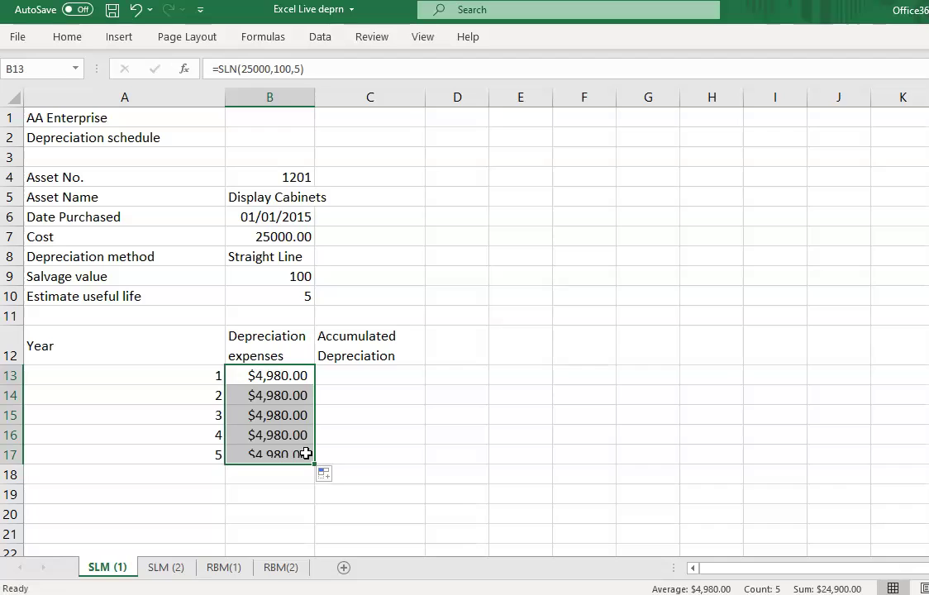
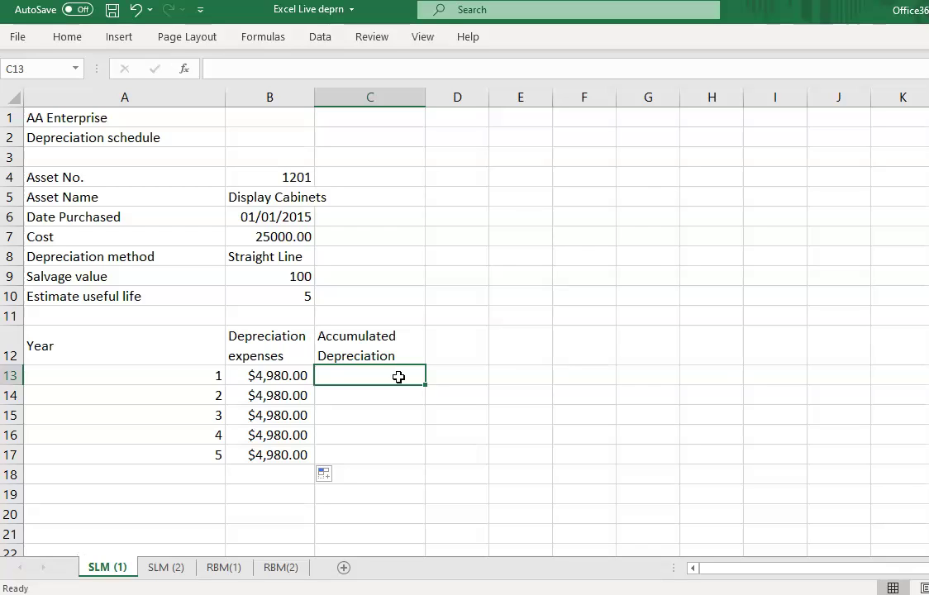
Step: Set the first year's accumulated depreciation in C13 to =B13
text(=)
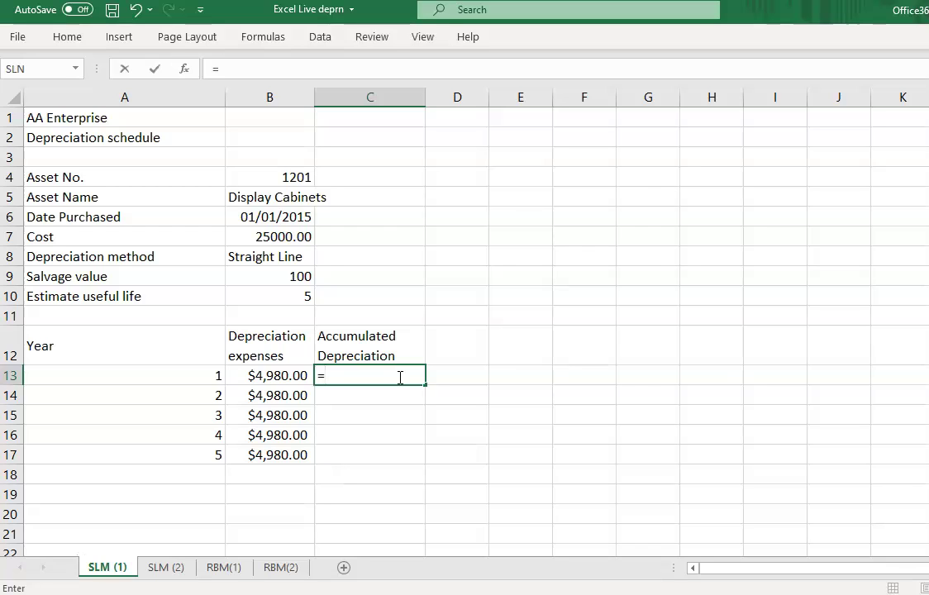
click(286, 372)
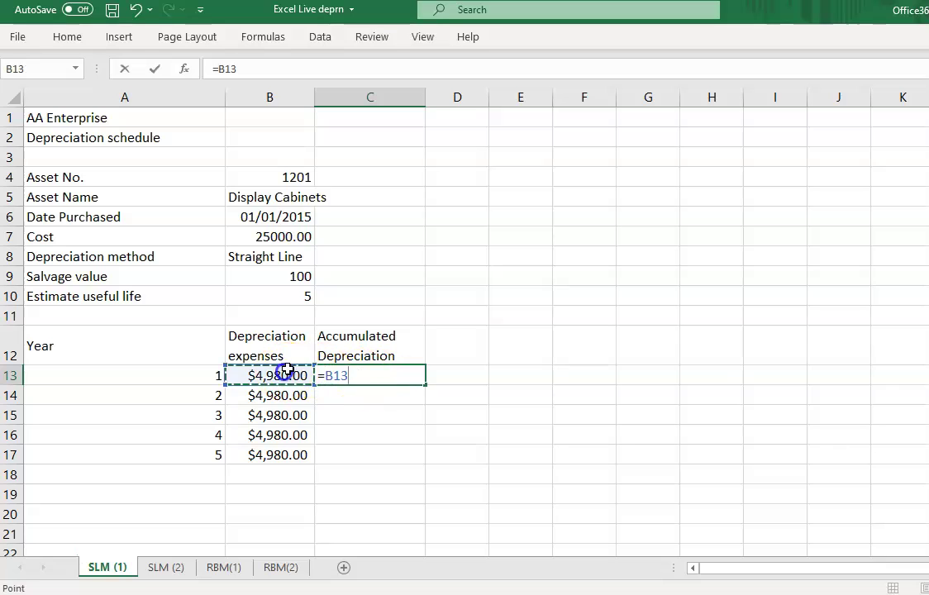
key(Return)
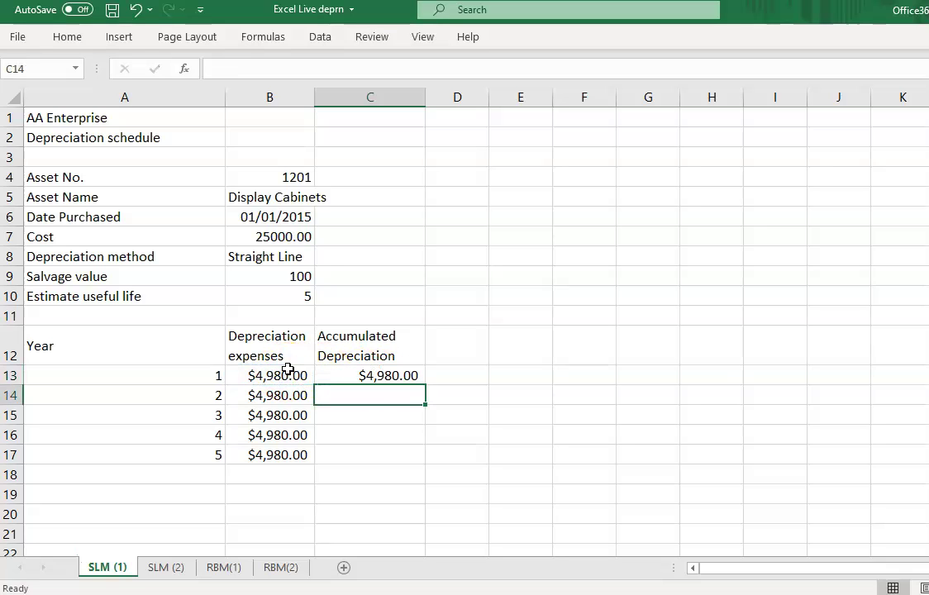
Step: Enter =C13+B14 in C14 for the second year's accumulated depreciation and fill the formula down to C17
text(=)
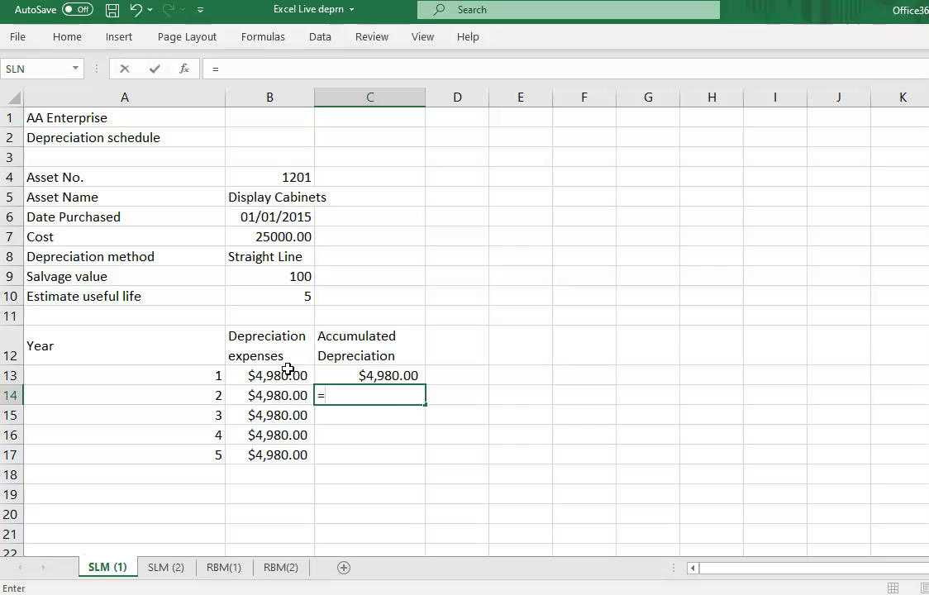
click(369, 375)
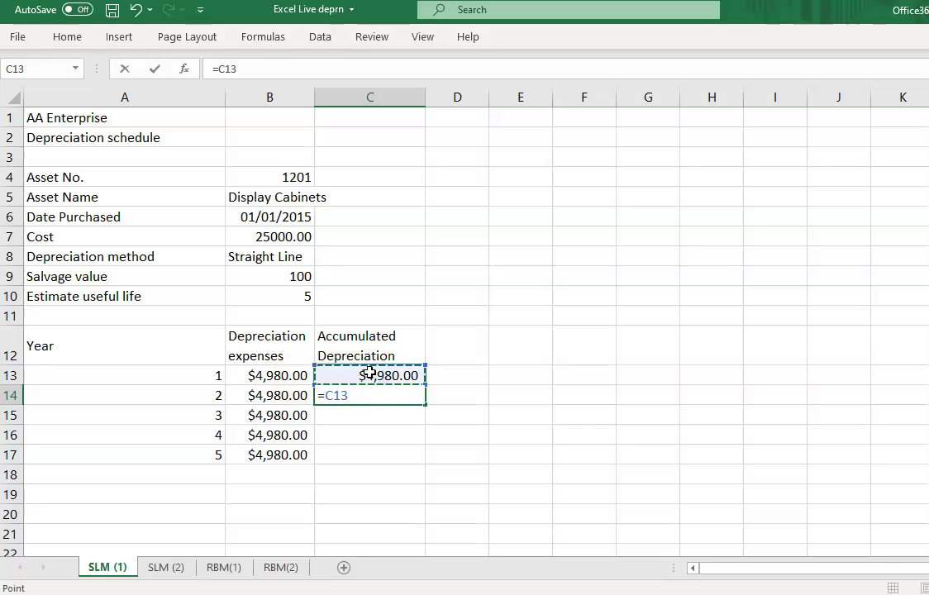
text(+)
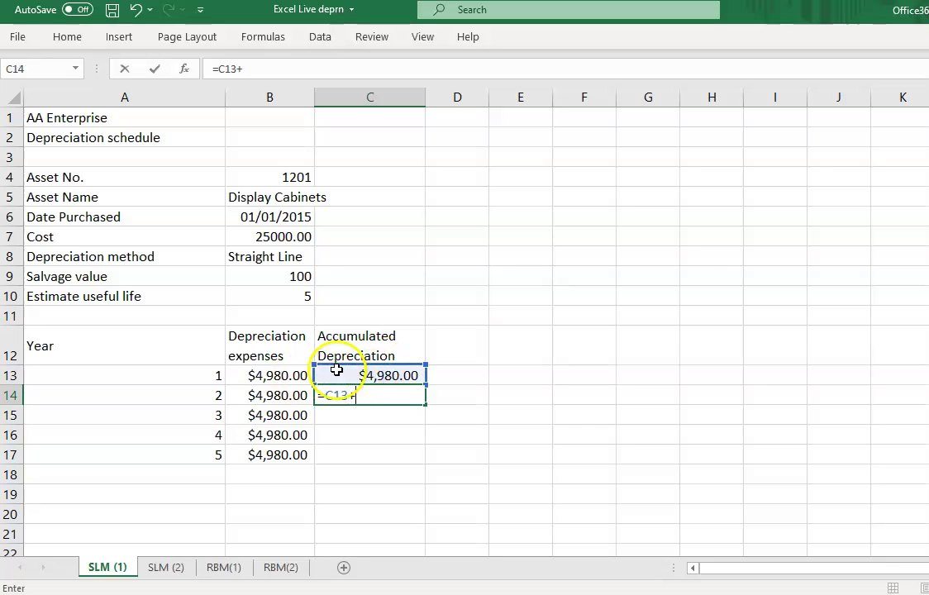
click(282, 397)
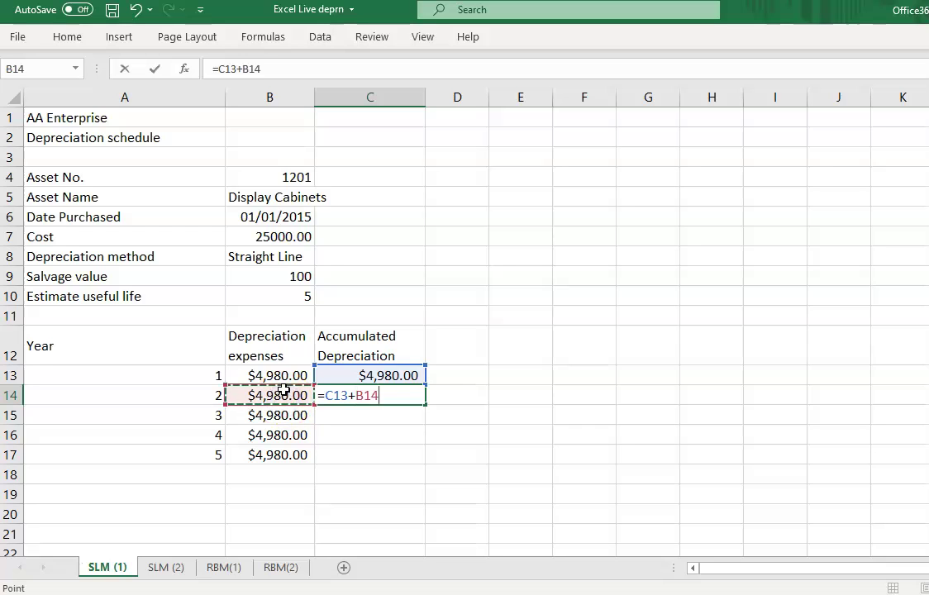
key(Return)
click(406, 393)
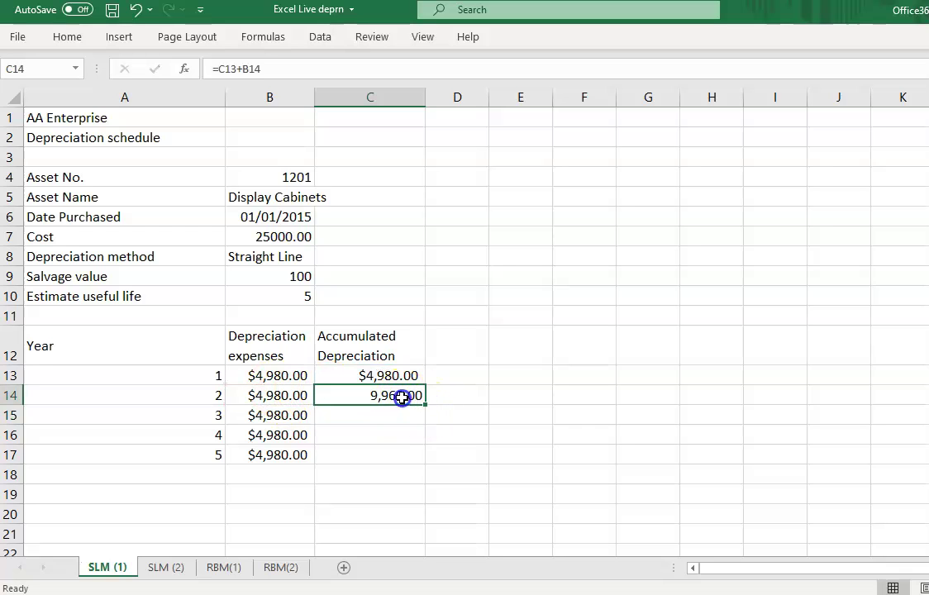
drag(428, 407, 430, 467)
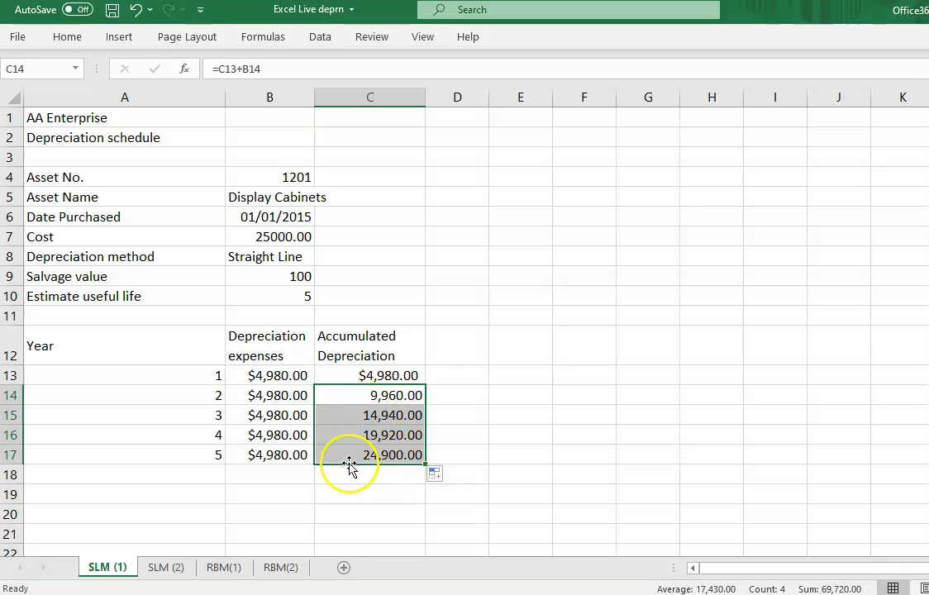
click(377, 455)
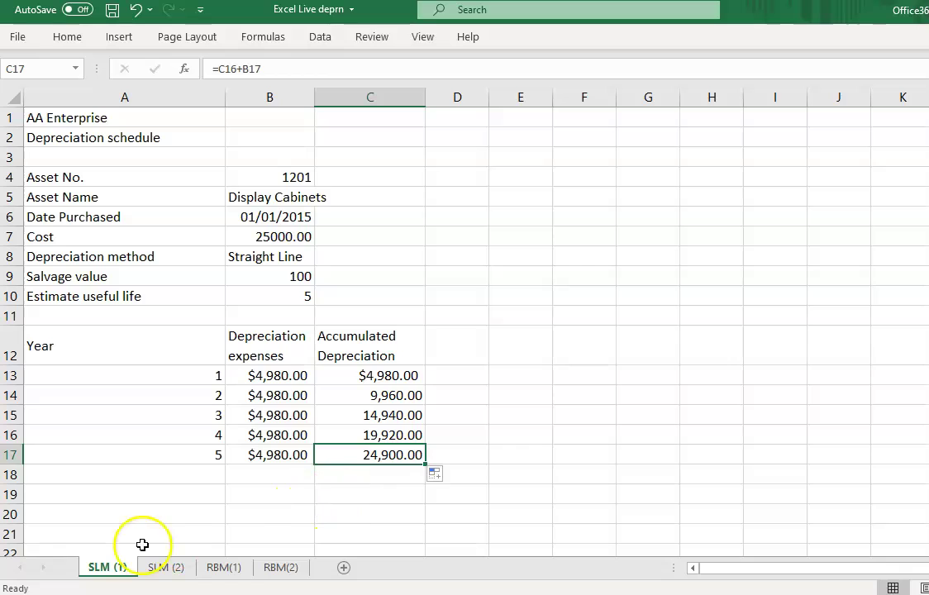
click(41, 565)
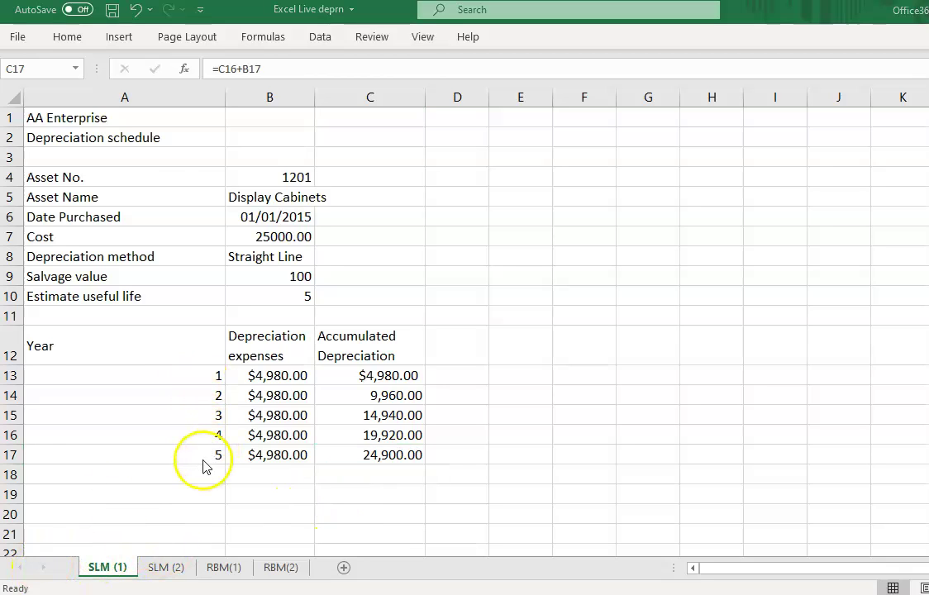
Step: Replace the first year number in A13 with 2015
click(206, 374)
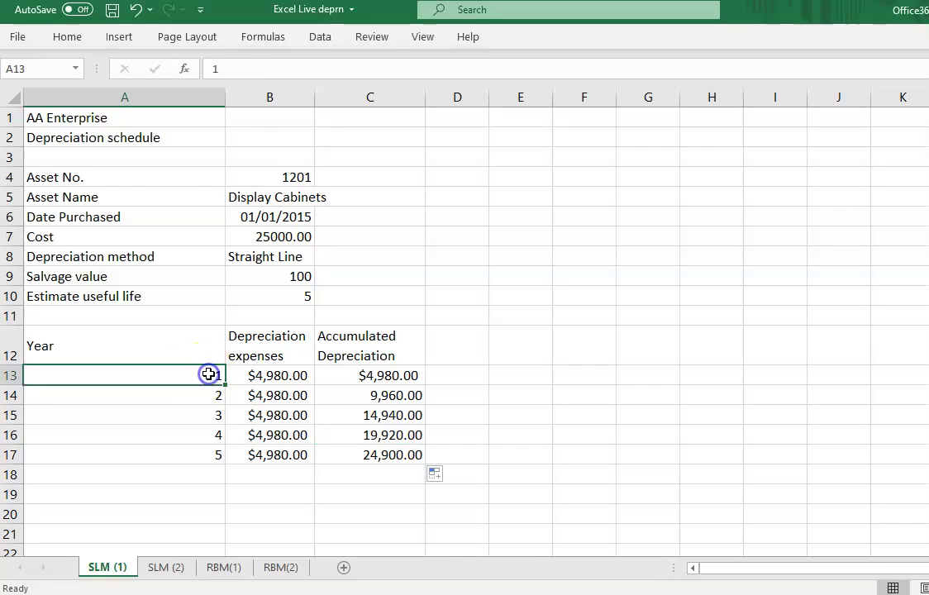
text(201)
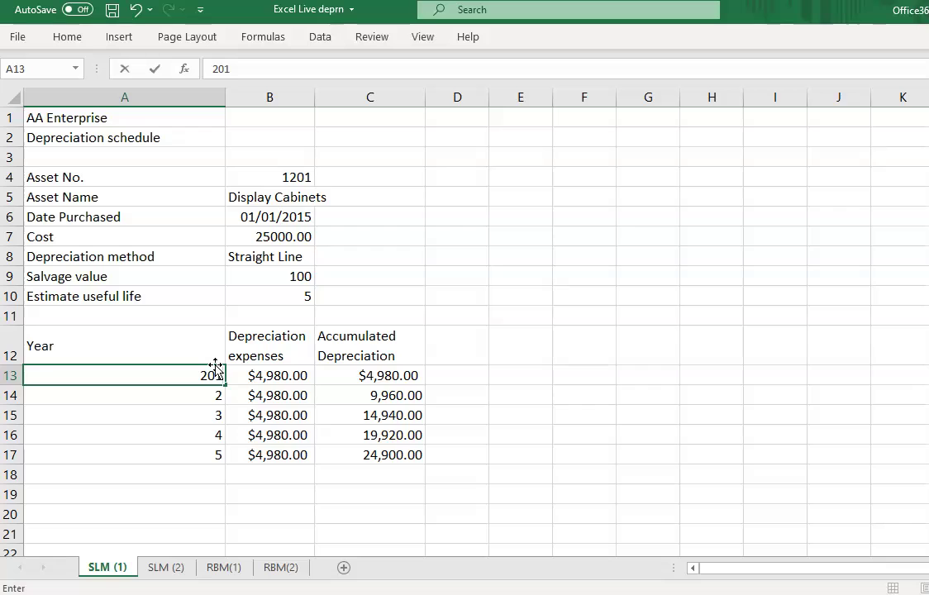
text(5)
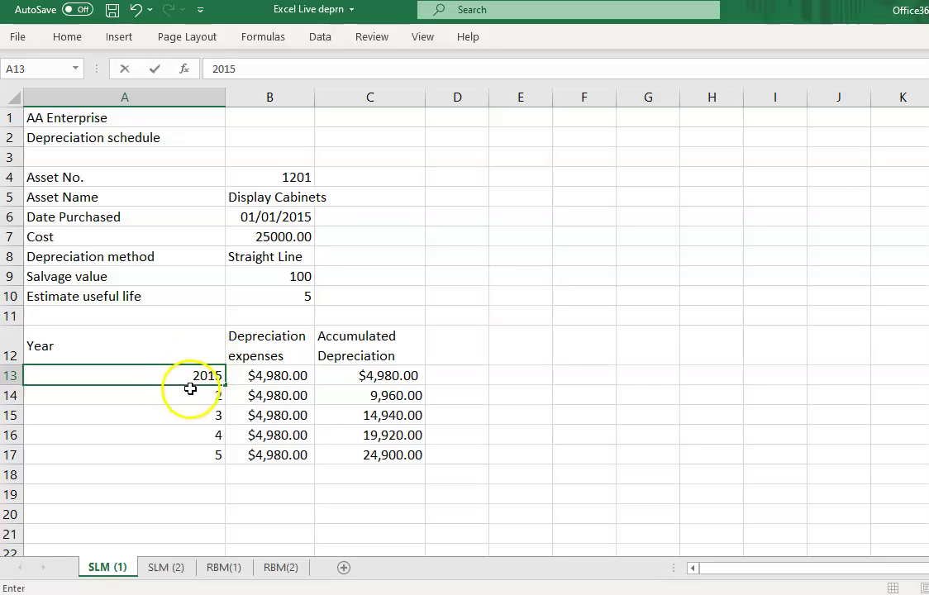
click(198, 398)
click(197, 377)
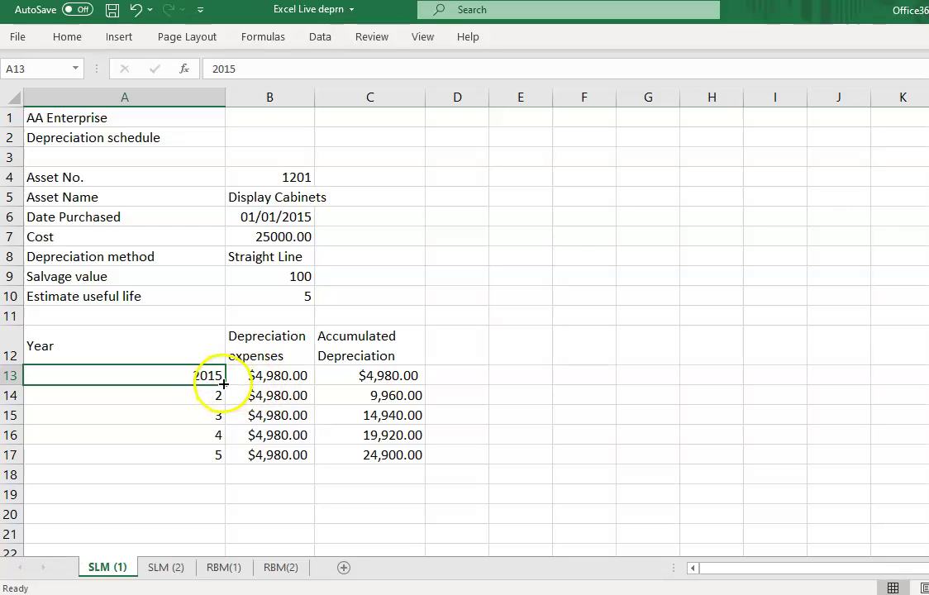
mouse_move(223, 384)
mouse_down()
mouse_move(209, 455)
mouse_move(216, 383)
mouse_move(227, 381)
mouse_up()
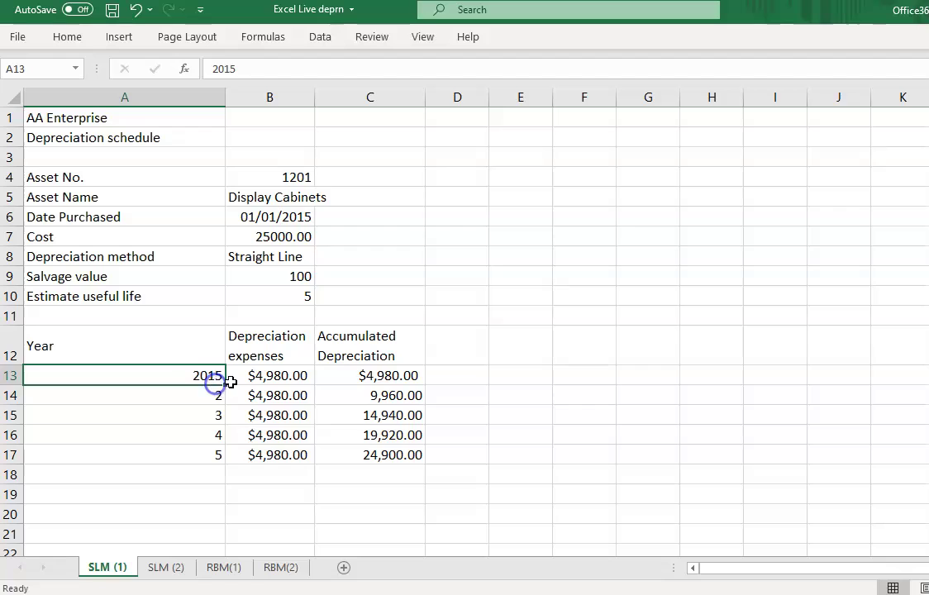
Step: Enter 2016 in A14 and fill the year series down to 2019 in A17
click(213, 392)
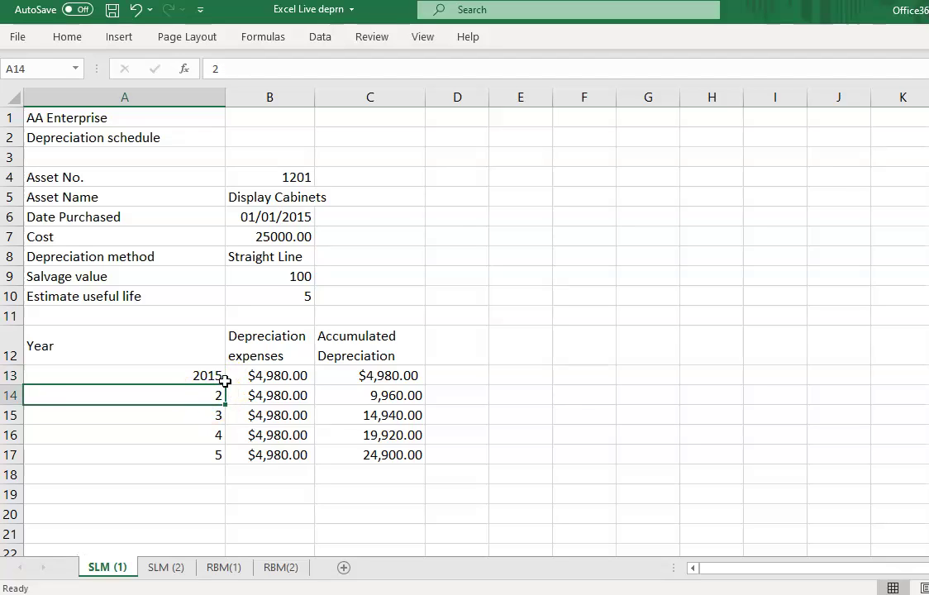
text(2016)
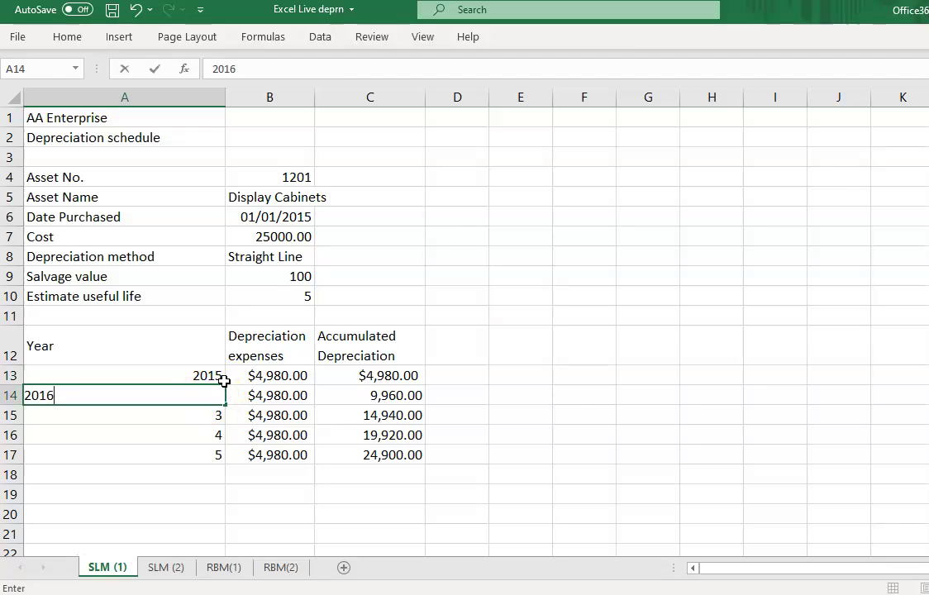
key(Return)
drag(218, 378, 216, 460)
click(195, 453)
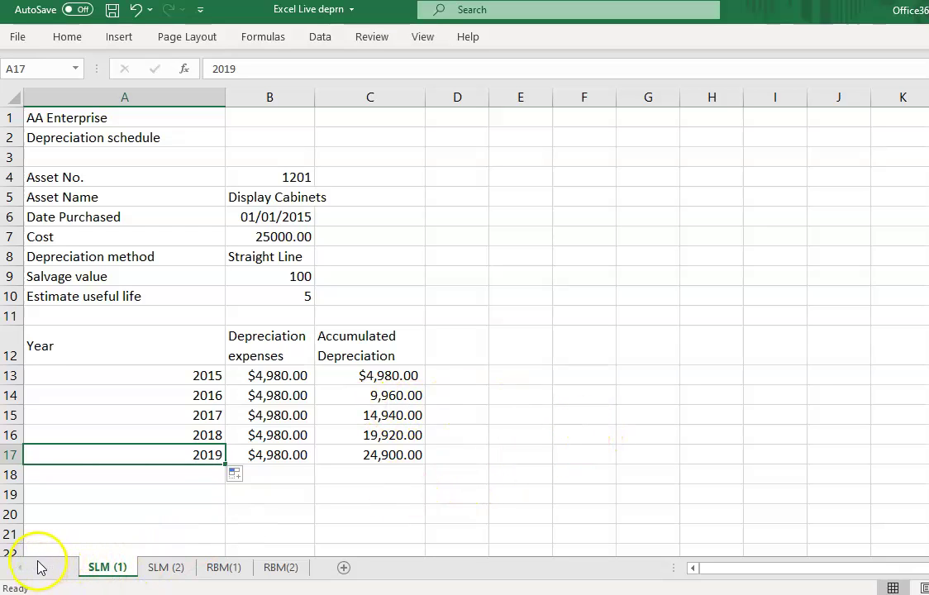
Step: On the RBM(1) sheet, enter 2016 and 2017 in A13 and A14, and fill the years down to 2021 in A18
click(233, 570)
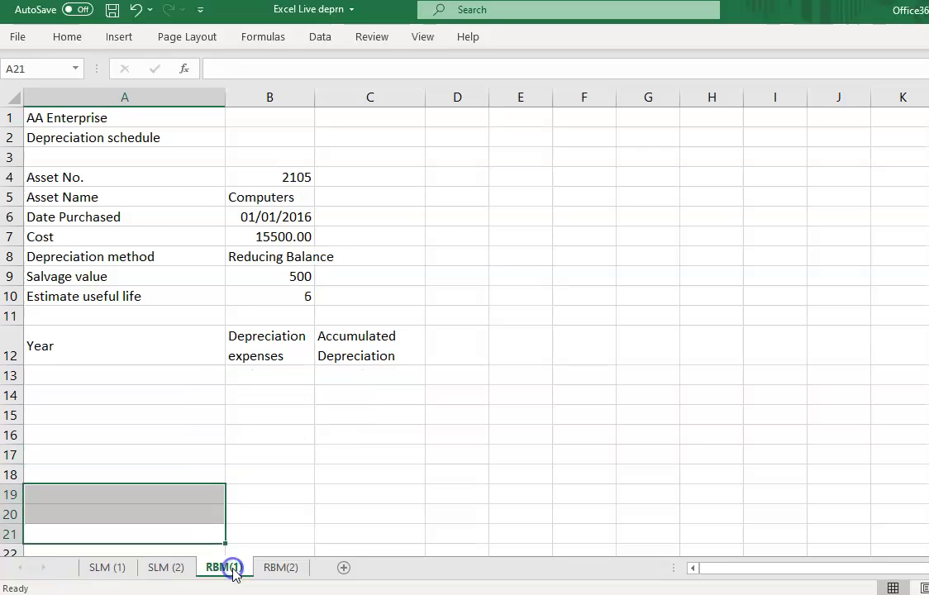
click(274, 530)
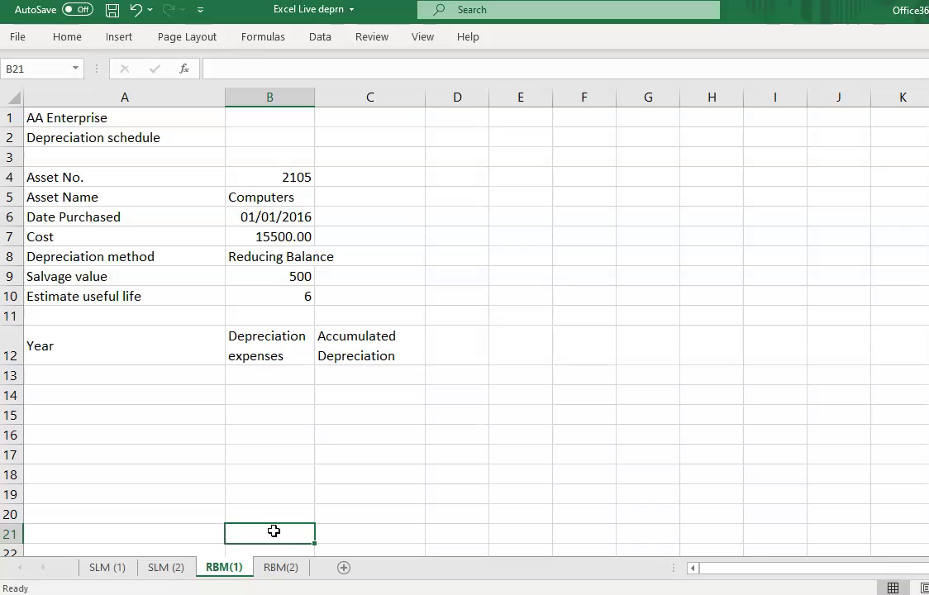
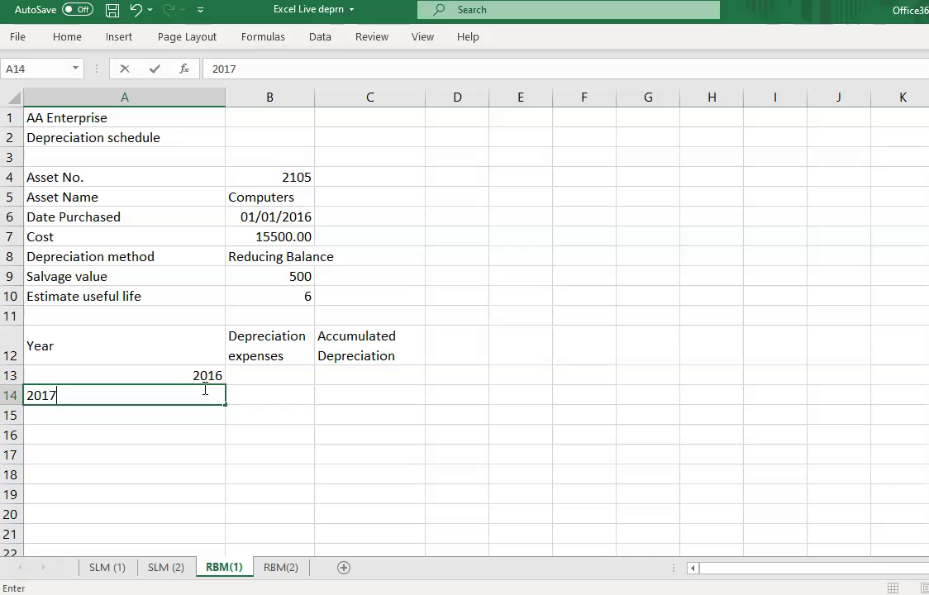
click(244, 380)
drag(210, 379, 222, 481)
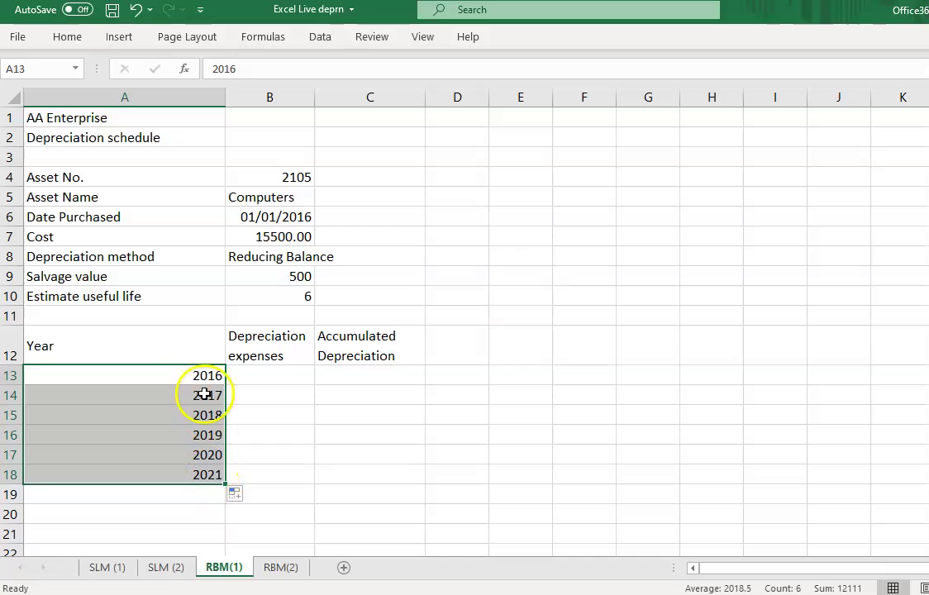
click(209, 474)
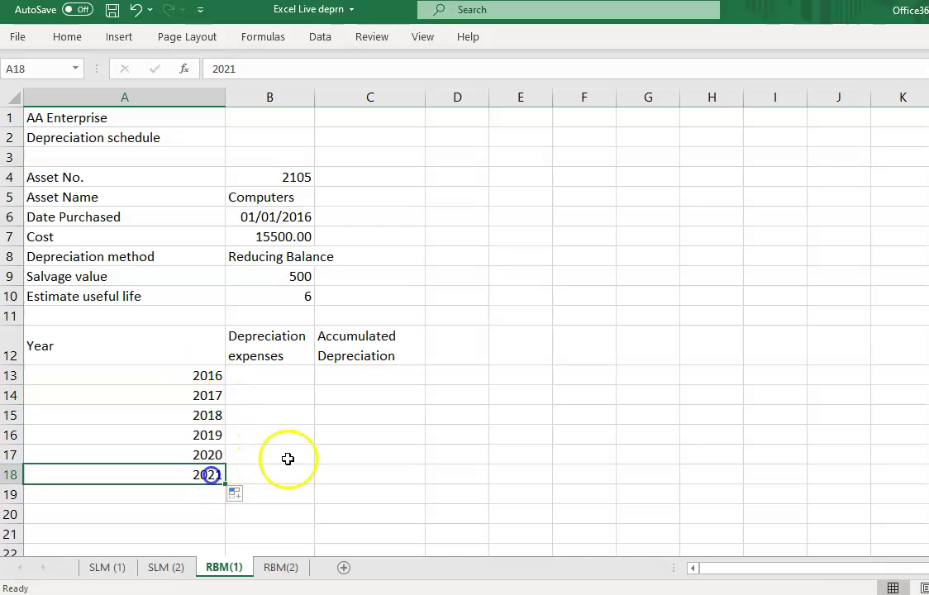
Step: Search for the DB function and insert it in B13 for the 2016 depreciation expense
click(290, 373)
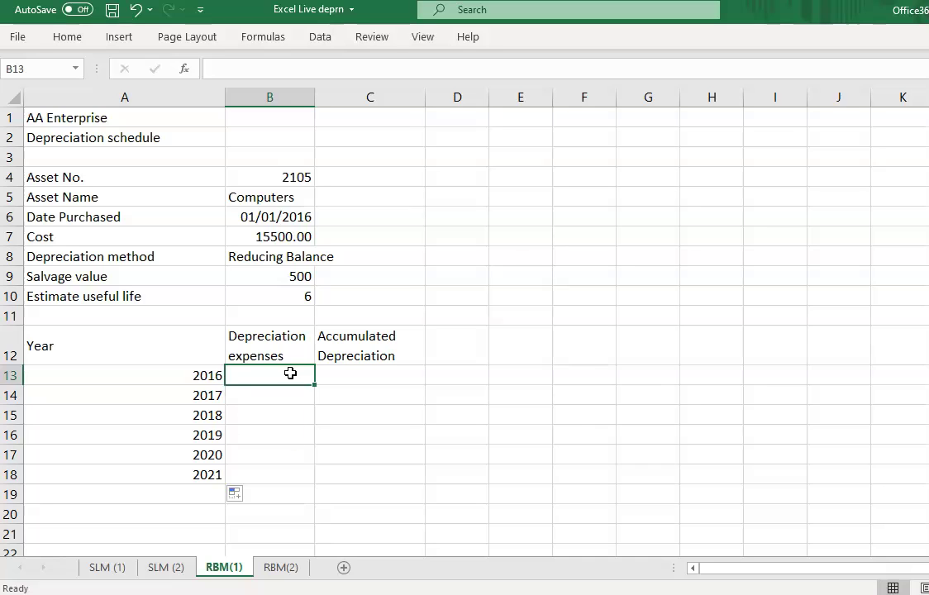
right_click(37, 565)
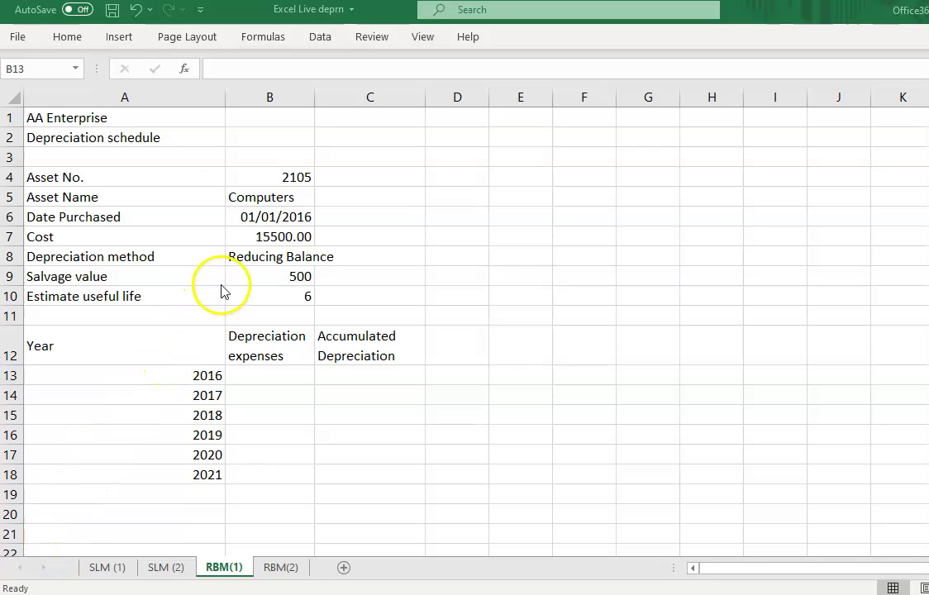
click(184, 71)
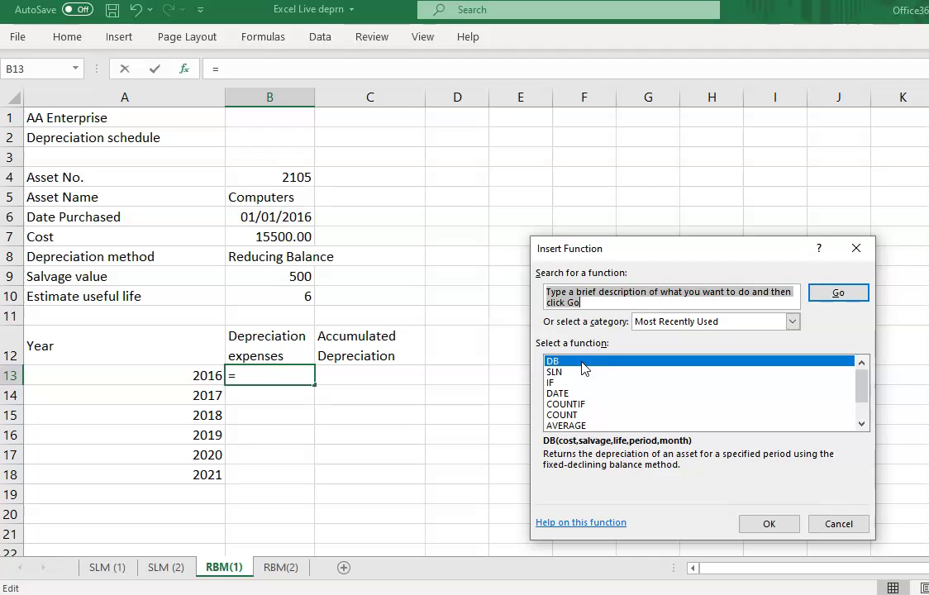
click(571, 297)
text(DB)
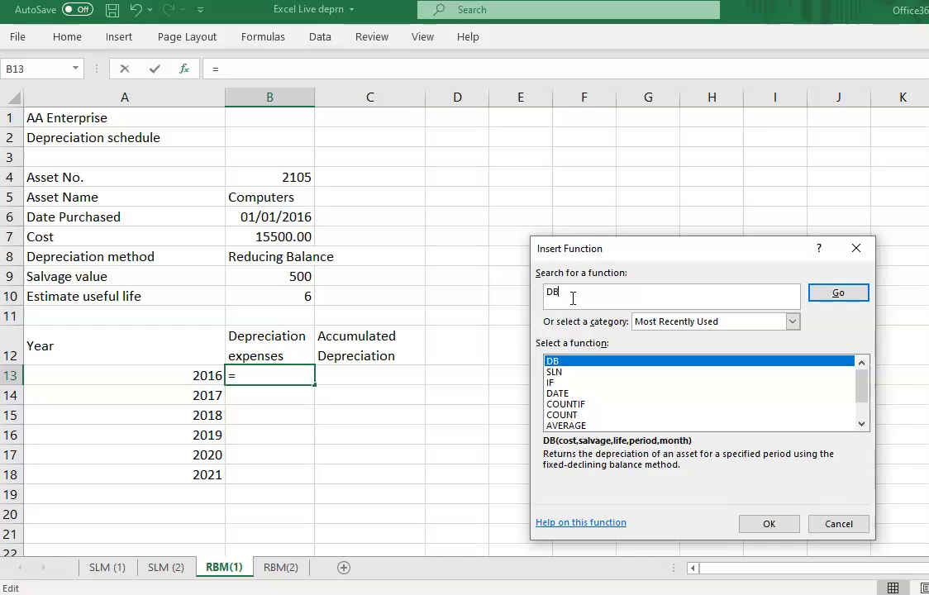
click(832, 292)
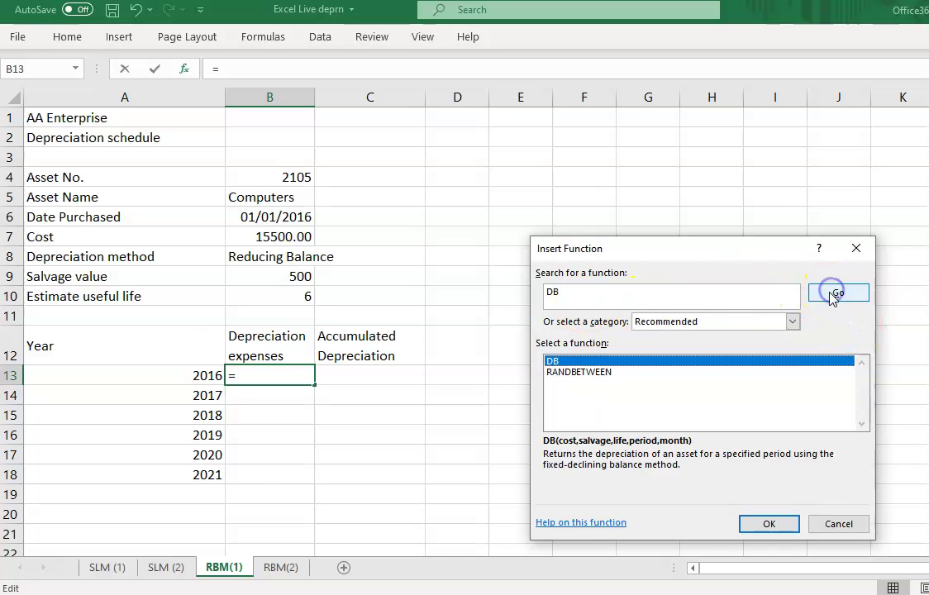
click(769, 525)
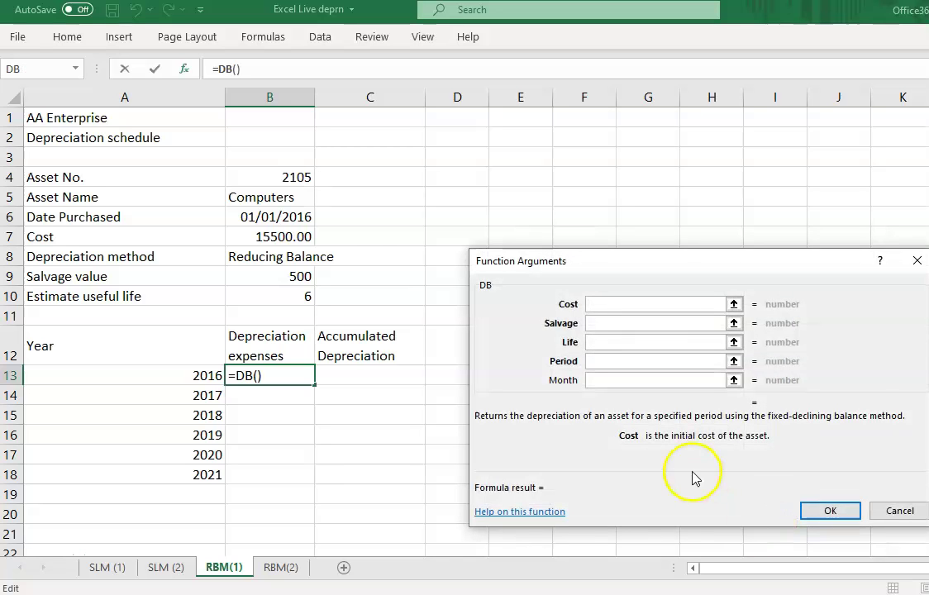
Step: Set the DB arguments to cost 15500, salvage 500, life 6 and period 1, and fill the formula down to B18
drag(643, 261, 606, 226)
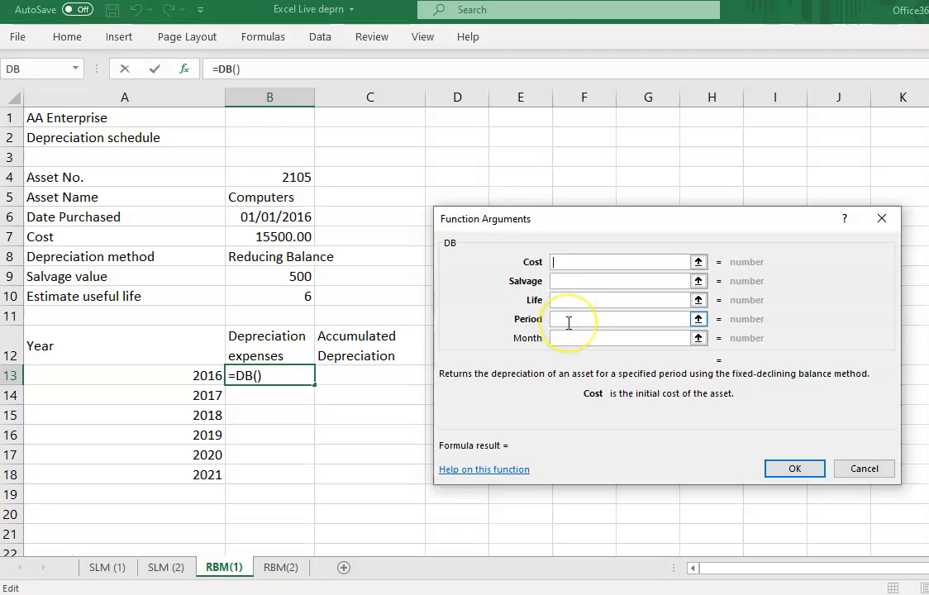
click(552, 268)
click(650, 213)
text(15500)
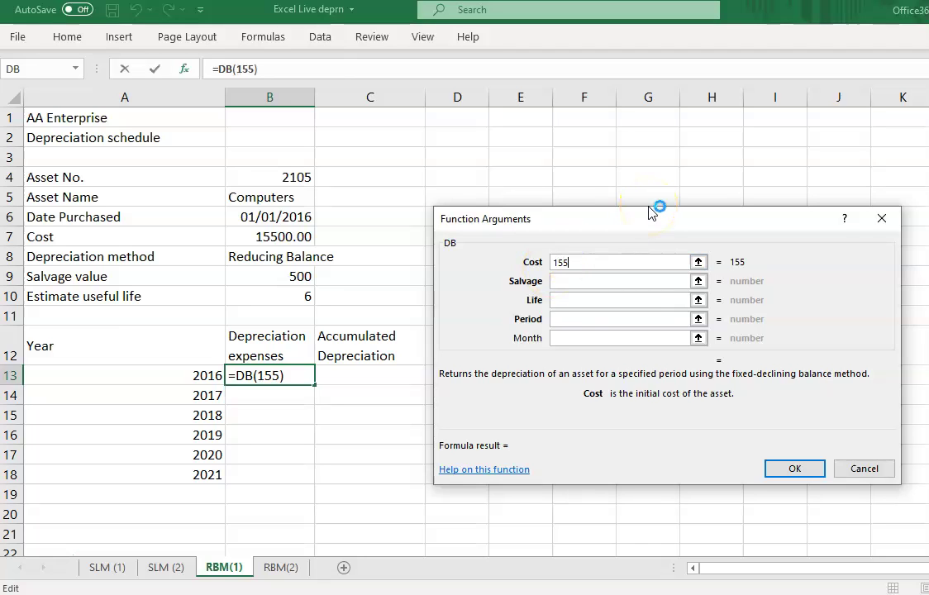
click(590, 283)
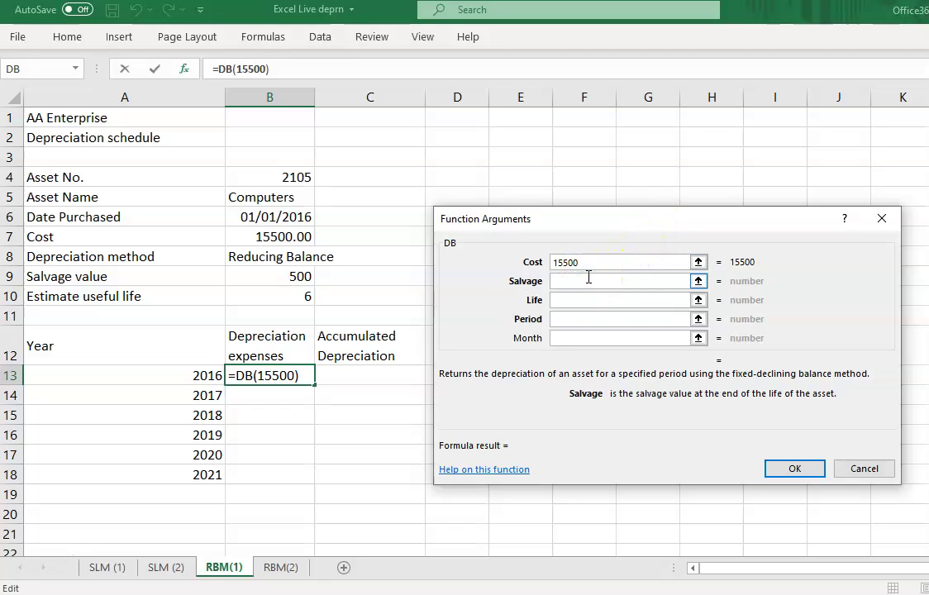
text(500)
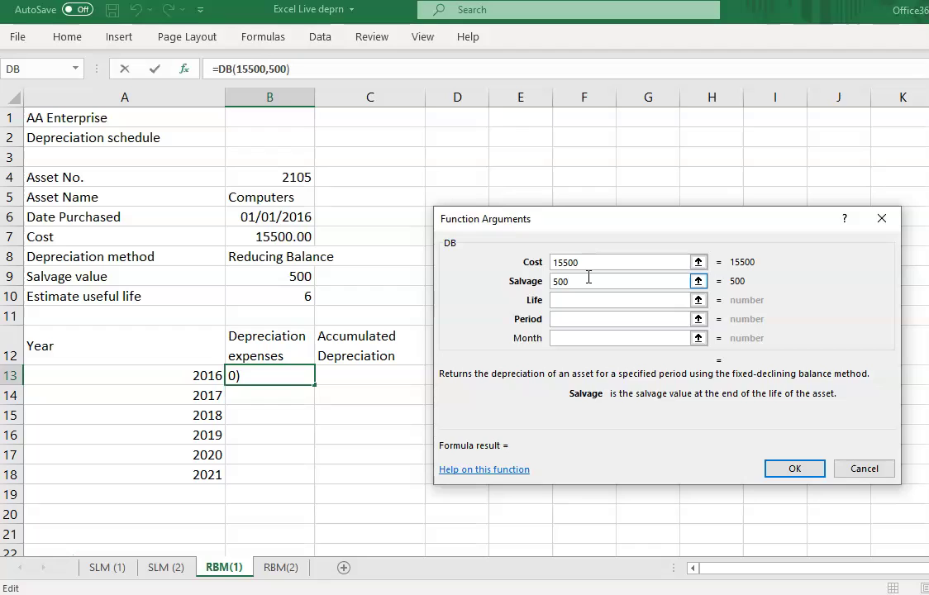
click(574, 299)
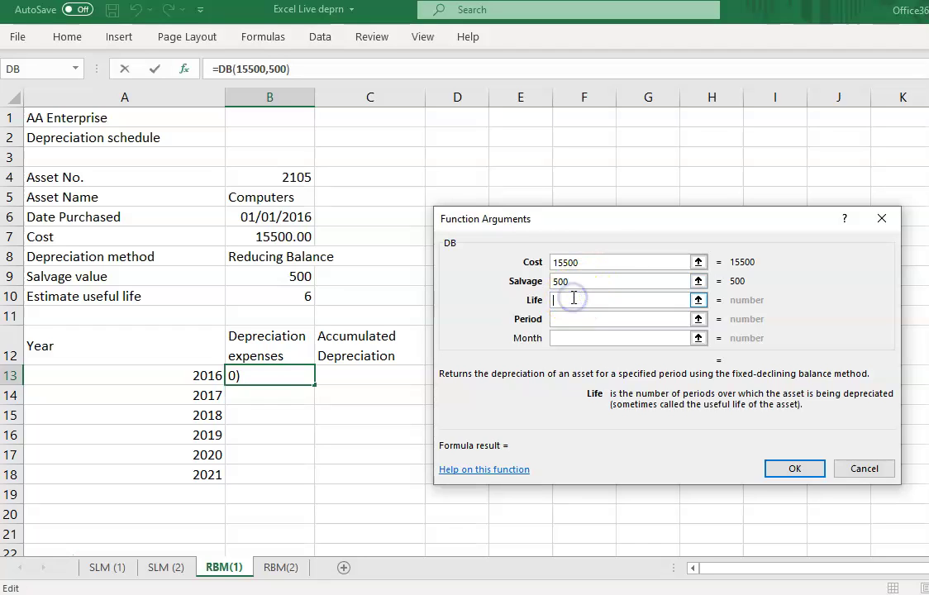
click(577, 288)
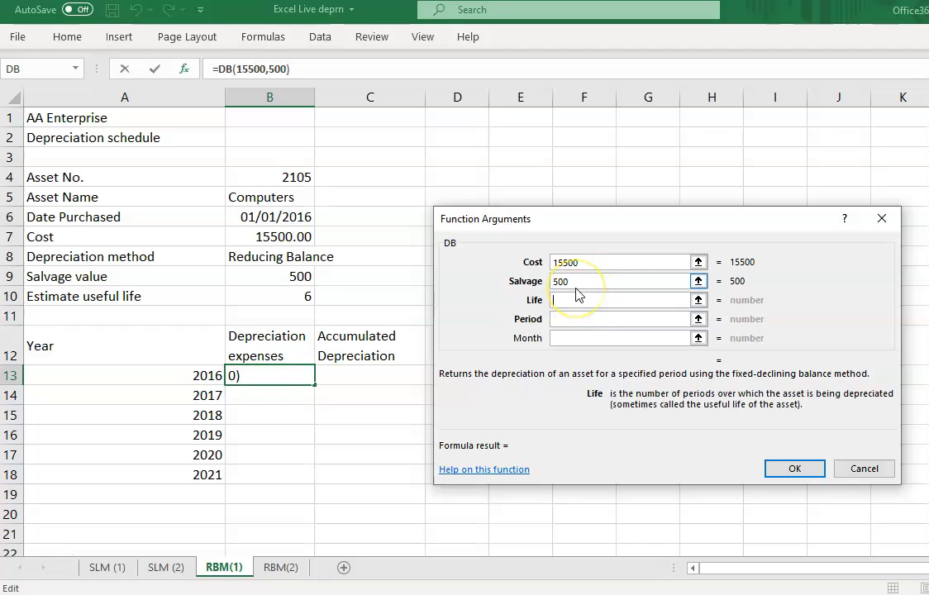
text(6)
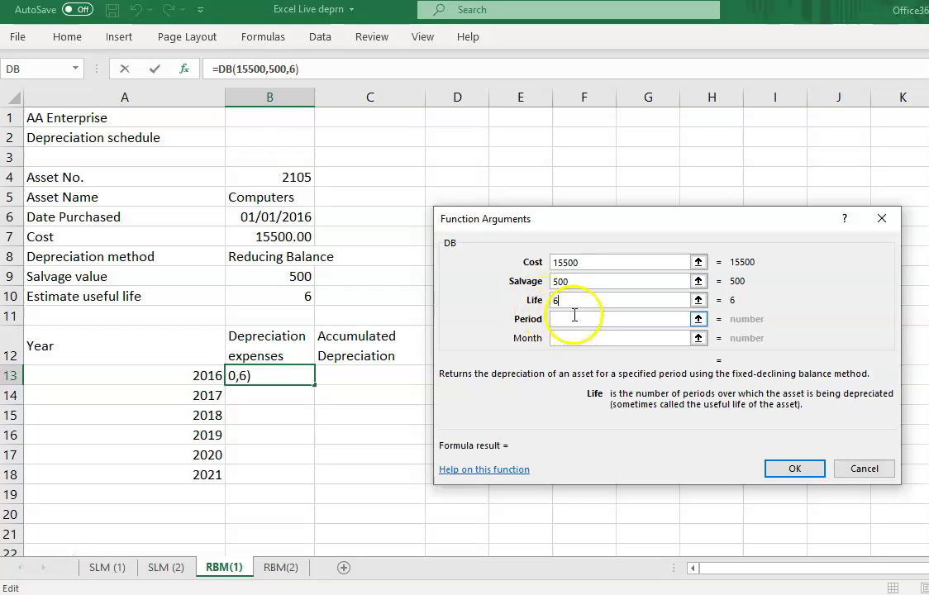
click(575, 318)
text(1)
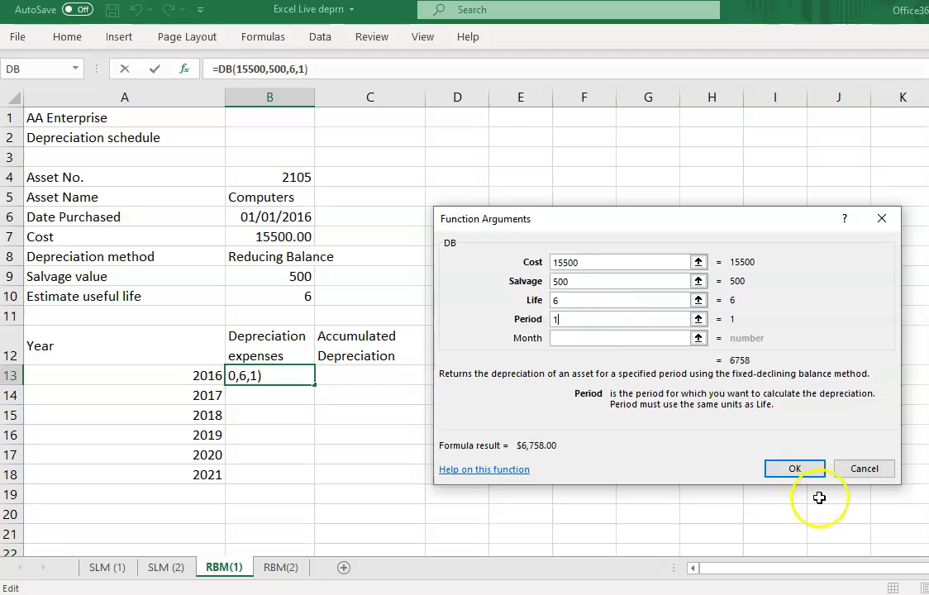
click(798, 469)
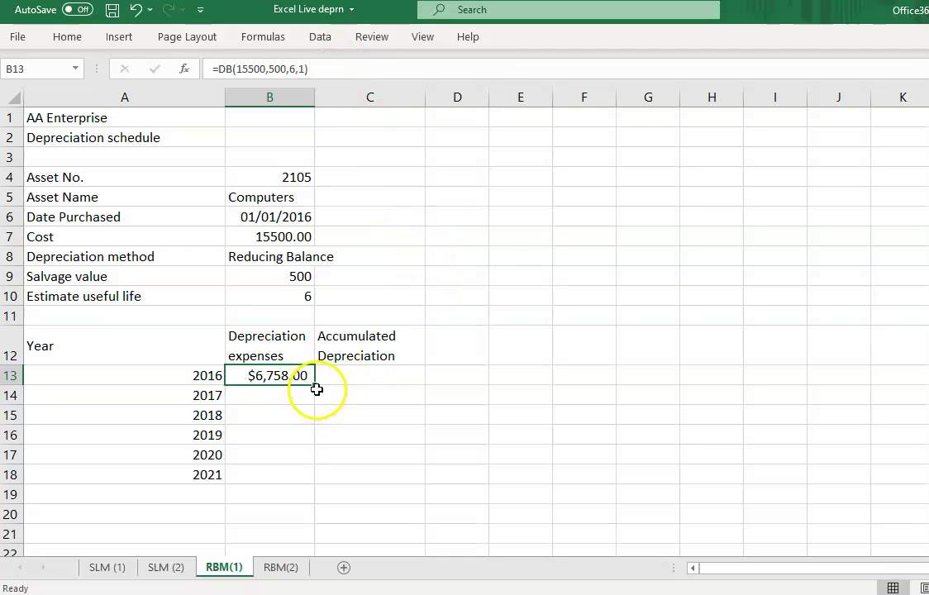
drag(317, 385, 317, 479)
Step: Change the period argument of the 2017 DB formula in B14 to 2
click(278, 395)
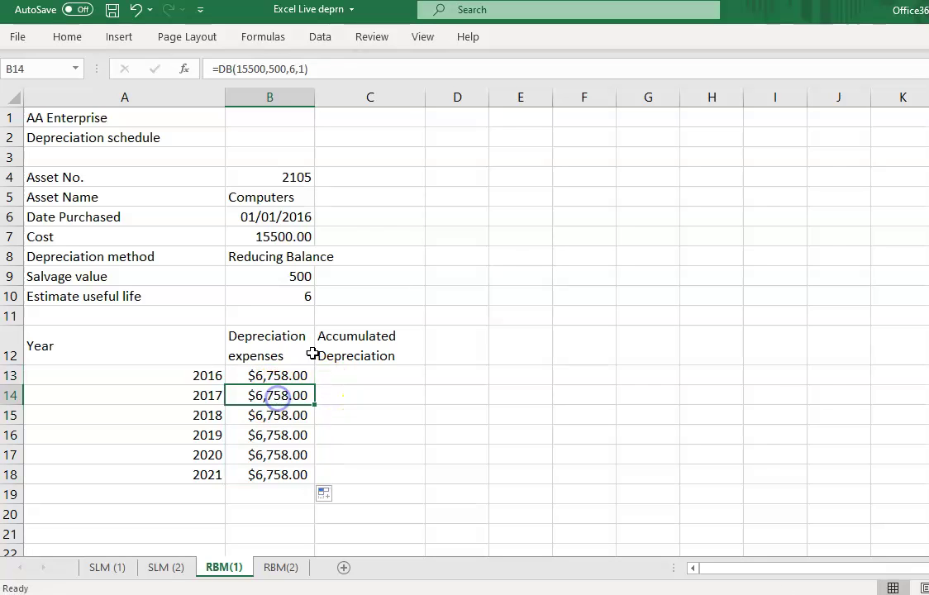
click(303, 69)
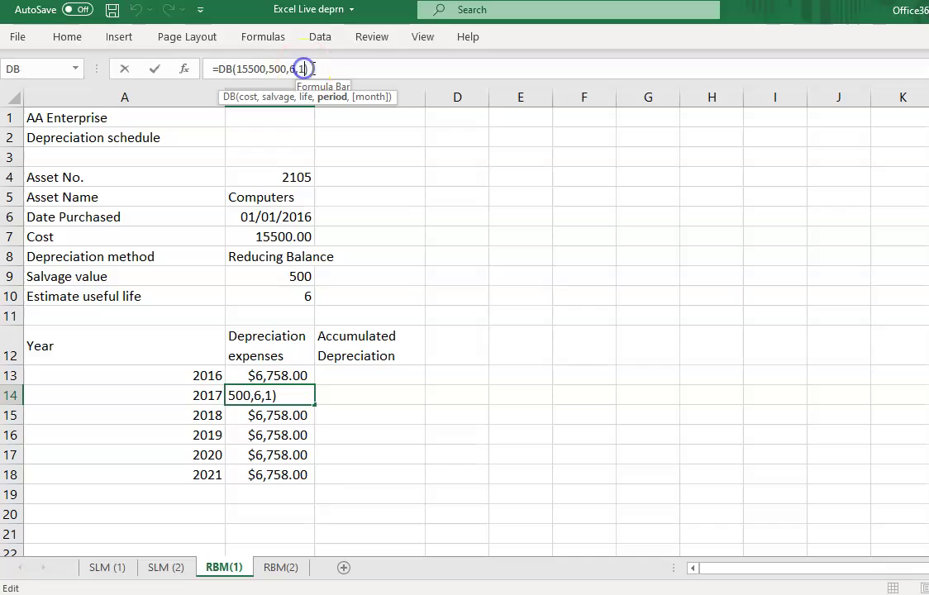
key(BackSpace)
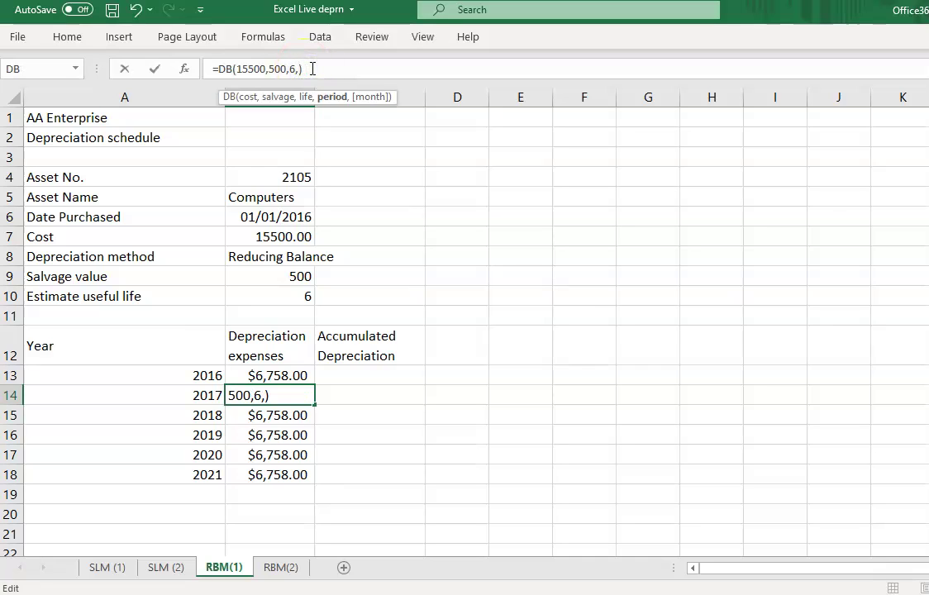
key(Return)
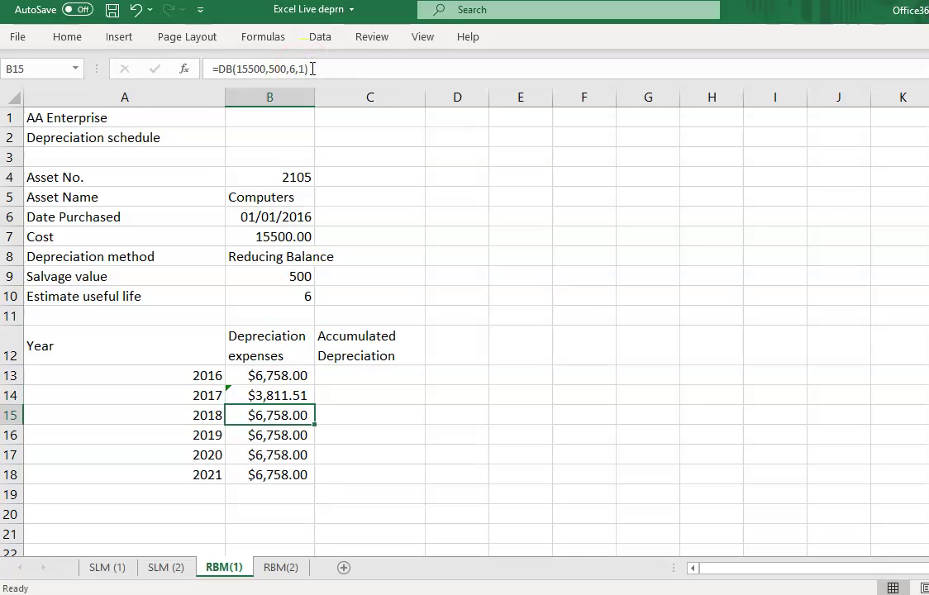
Step: Change the period argument of the 2018 DB formula in B15 to 3
click(308, 70)
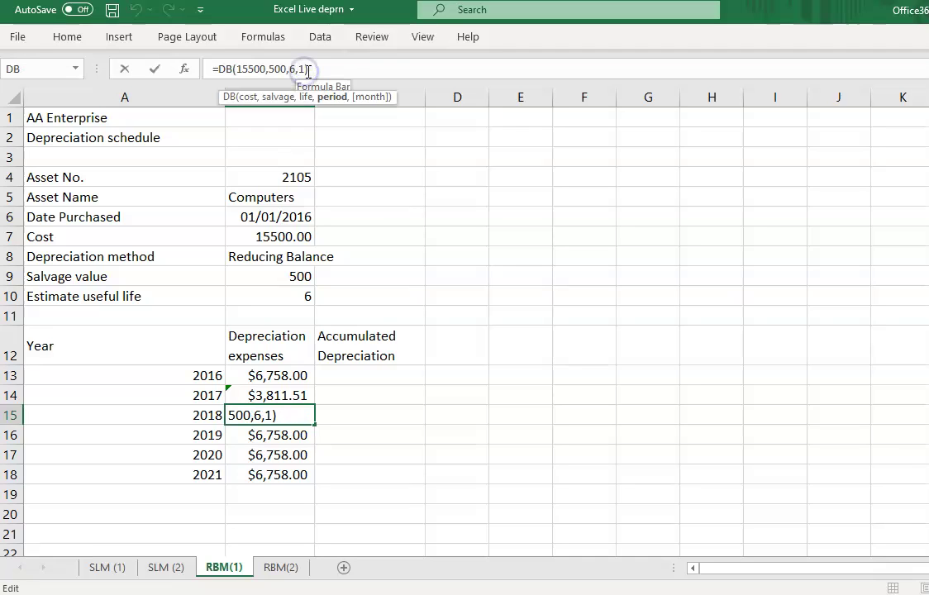
key(BackSpace)
text(3)
key(Return)
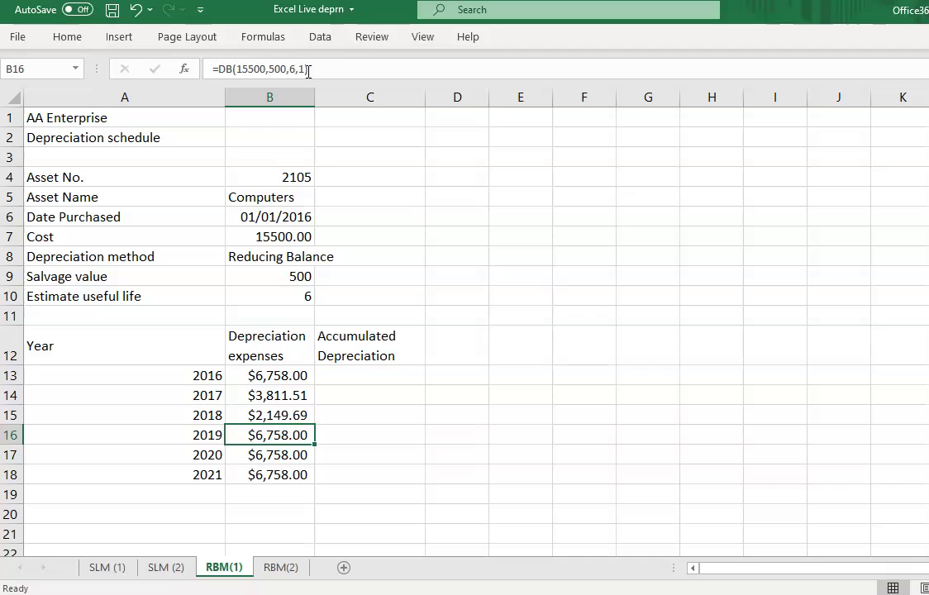
Step: Change the period argument of the 2019 DB formula in B16 to 4
click(303, 70)
key(BackSpace)
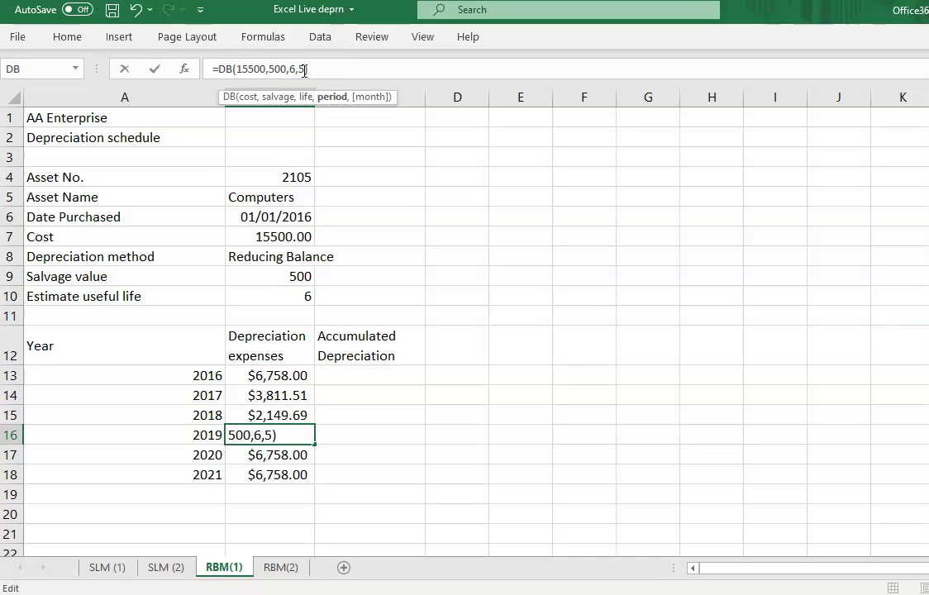
key(BackSpace)
text(4)
key(Return)
Step: Change the period argument of the 2020 DB formula in B17 to 5
click(303, 71)
key(BackSpace)
text(5500,500,6,5))
key(Return)
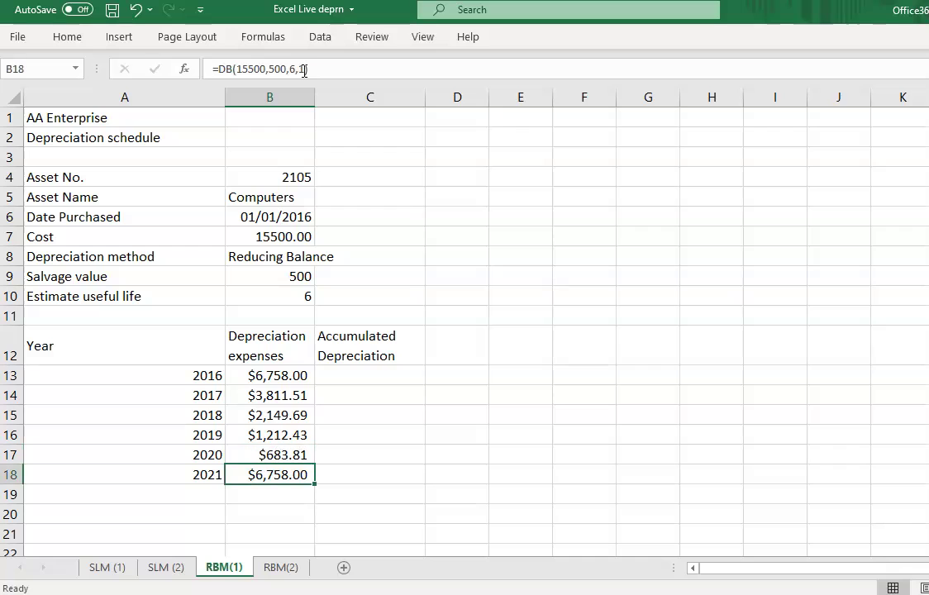
Step: Change the period argument of the 2021 DB formula in B18 to 6
click(304, 71)
key(BackSpace)
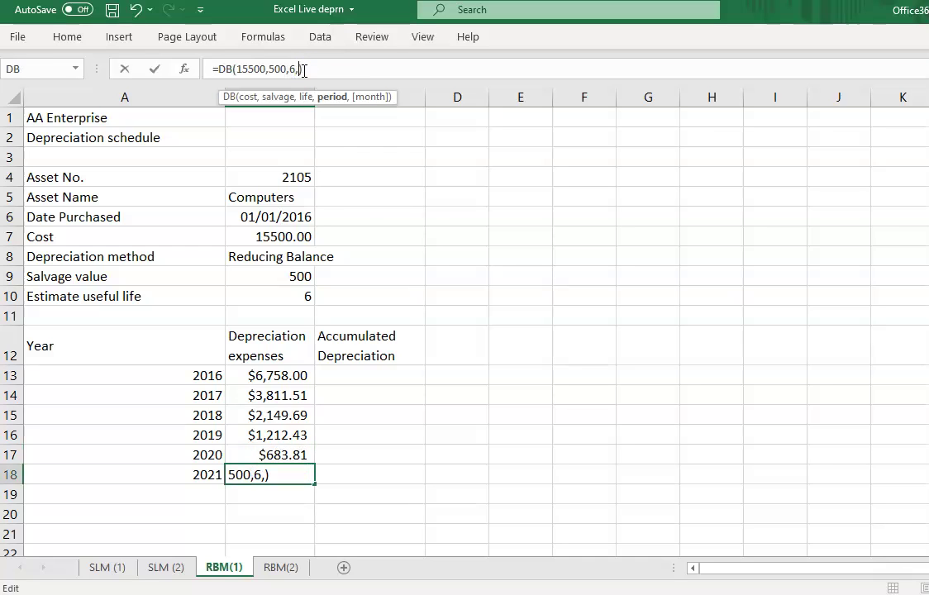
text(6)
key(Return)
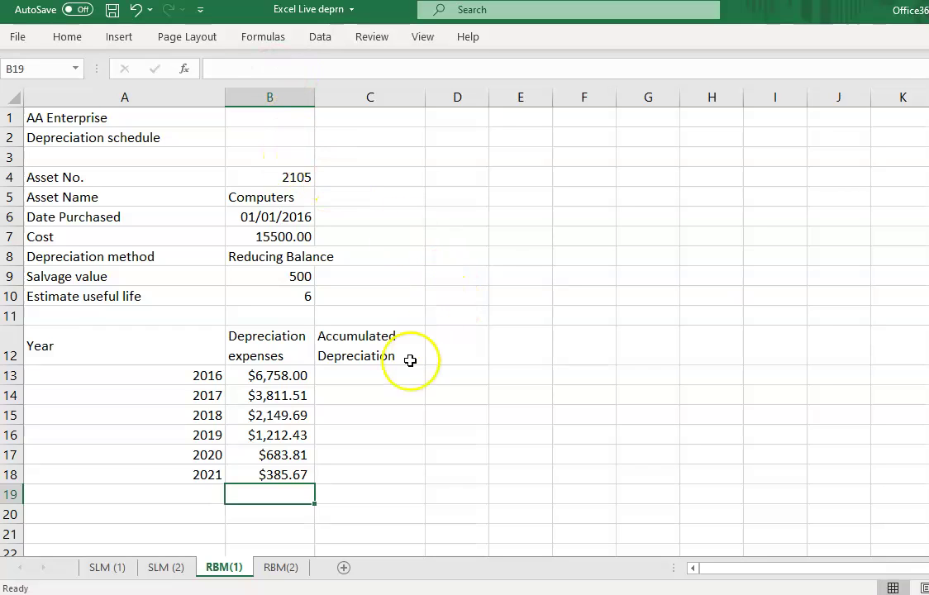
Step: Enter =B13 in C13 as the 2016 accumulated depreciation
click(377, 374)
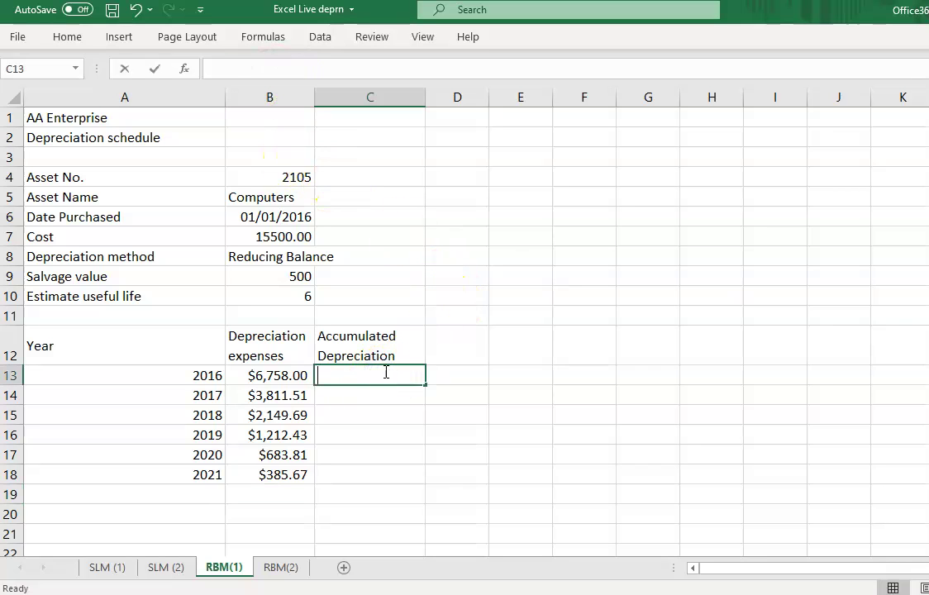
text(=)
click(286, 376)
key(Return)
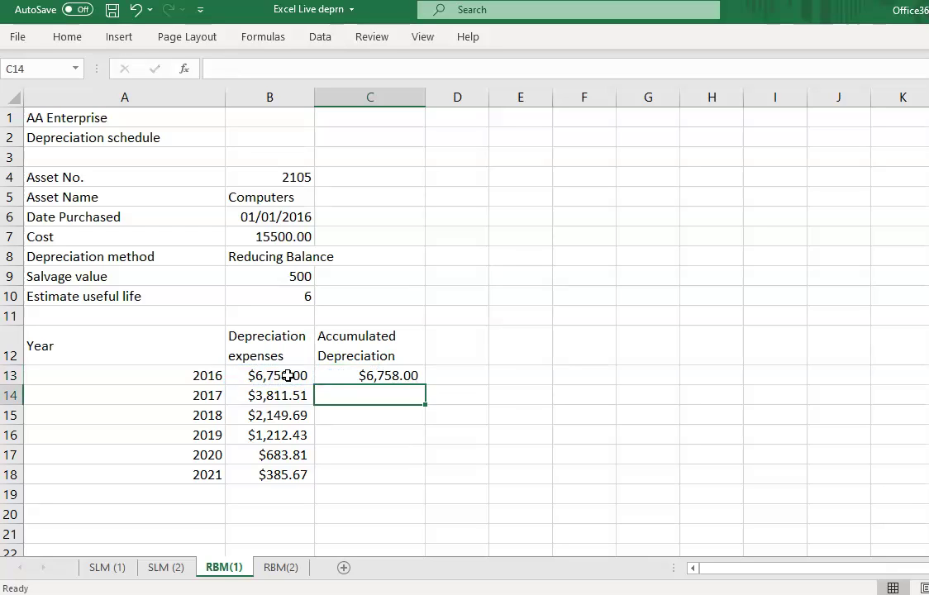
Step: Enter =C13+B14 in C14 for the 2017 accumulated depreciation and fill the formula down to C18
text(=)
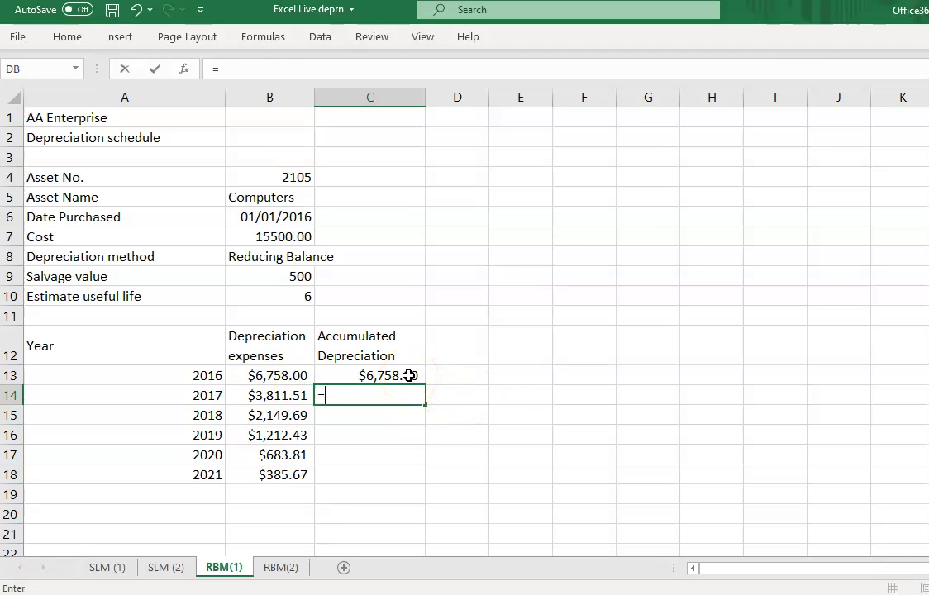
click(409, 375)
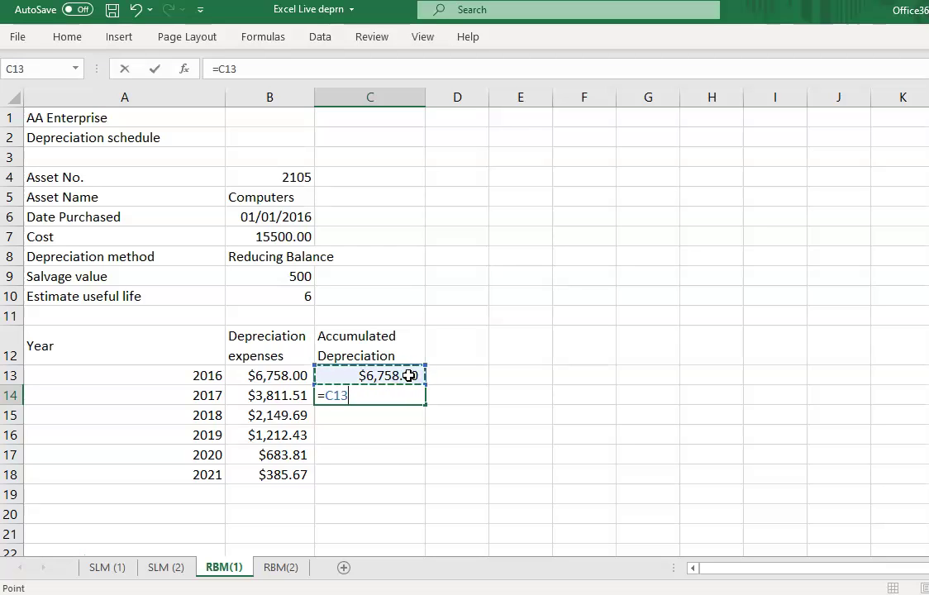
text(+)
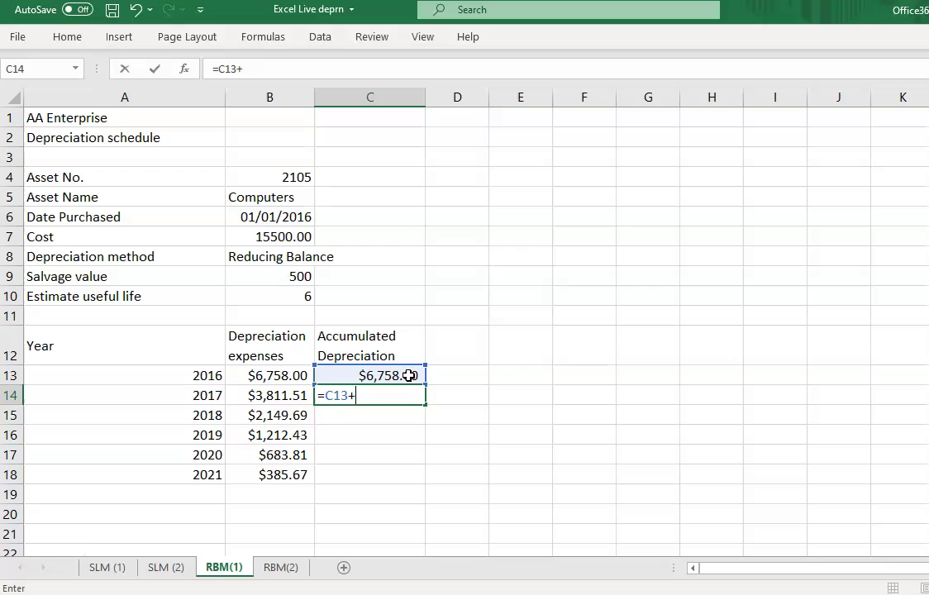
click(294, 397)
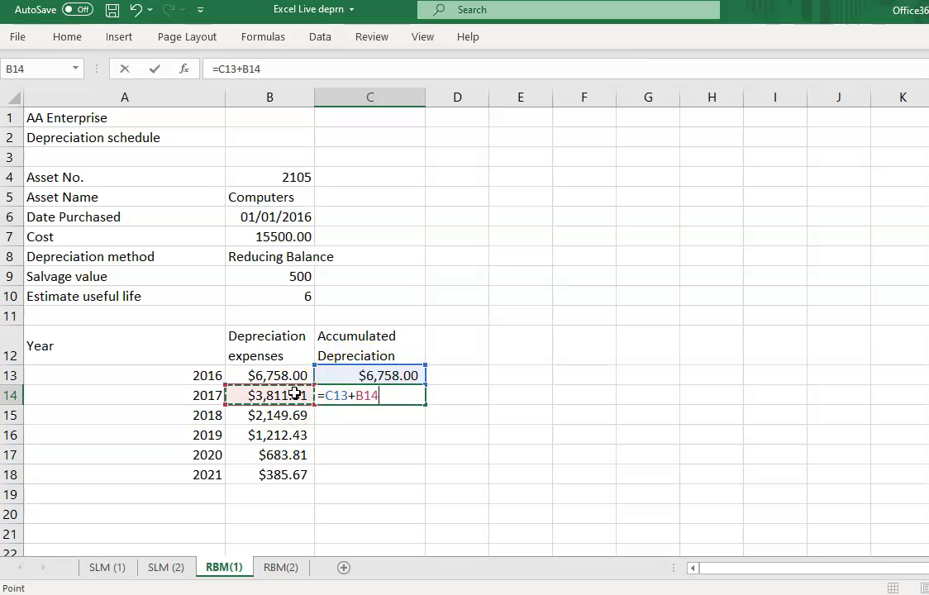
key(Return)
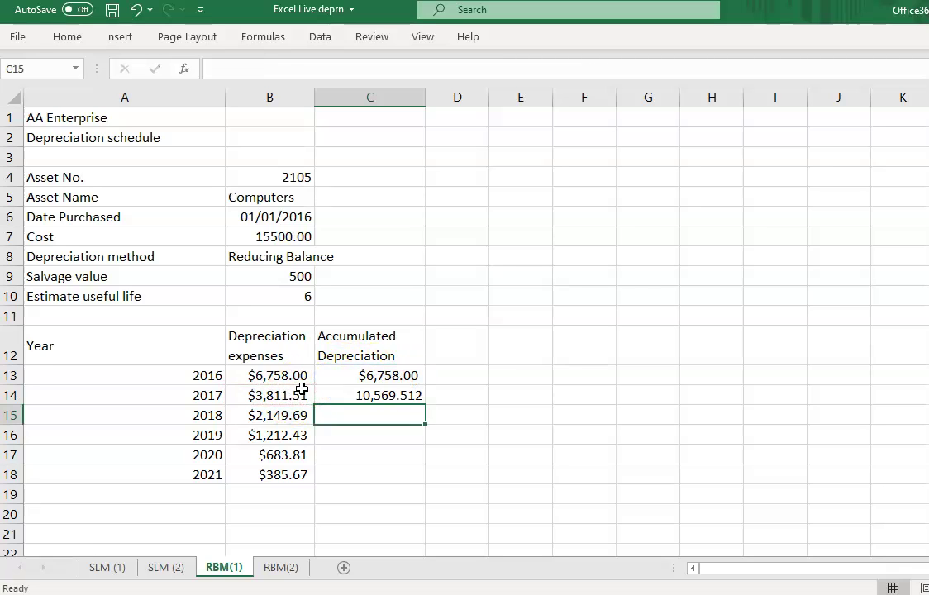
click(395, 397)
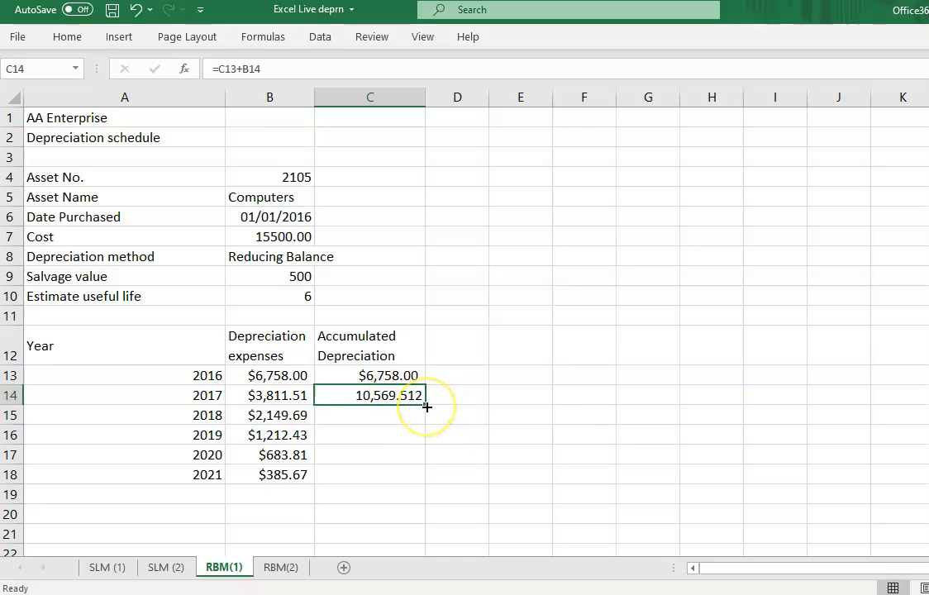
drag(427, 407, 430, 481)
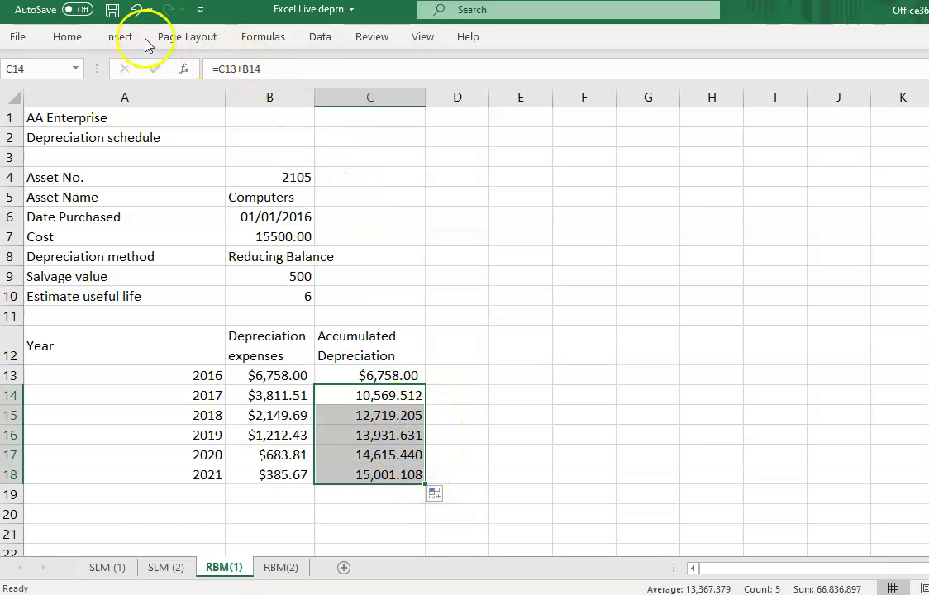
Step: Apply the Accounting number format to the accumulated depreciation cells C14:C18
click(68, 39)
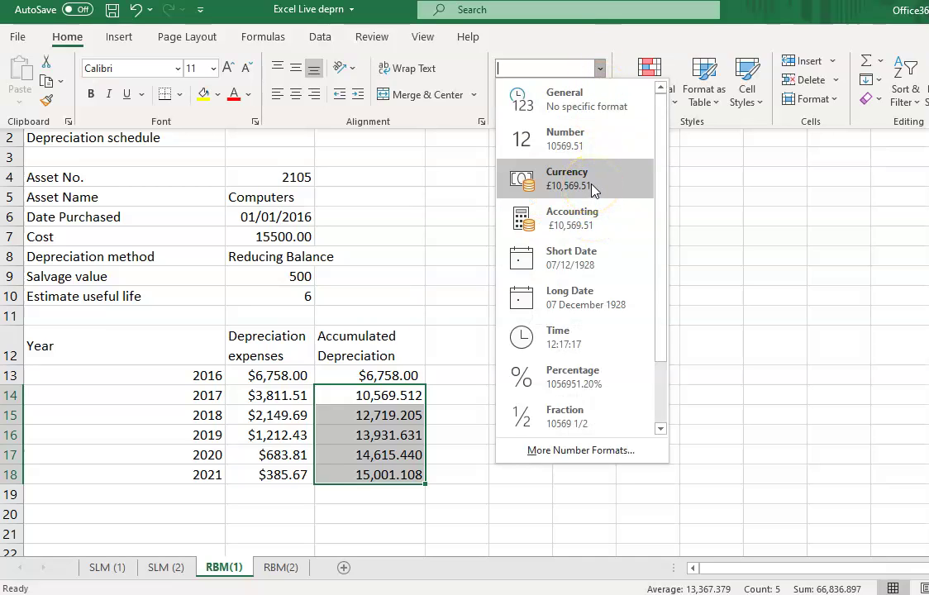
click(596, 225)
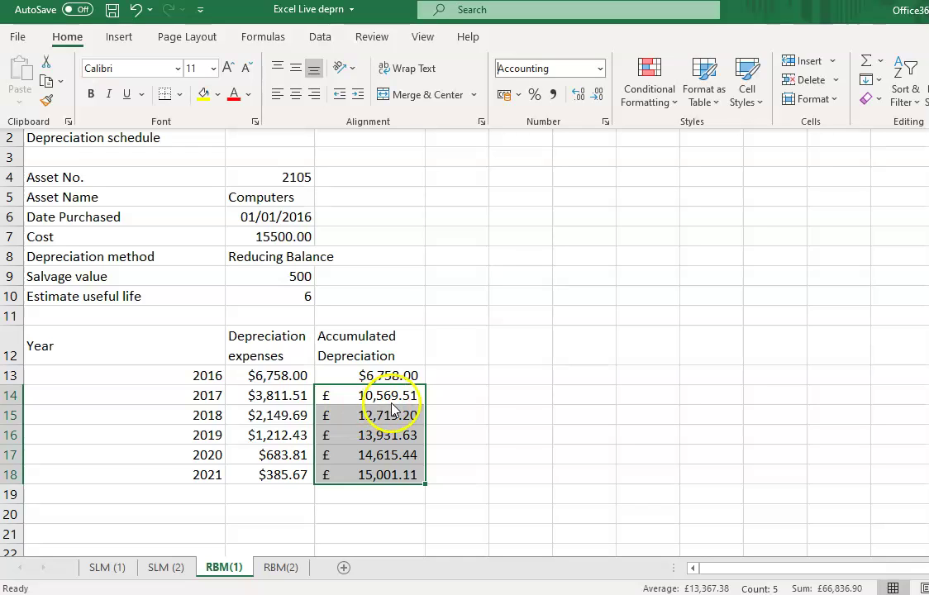
Step: Open the cell format settings for B13:C18 and choose the Currency category
click(268, 378)
drag(268, 378, 396, 447)
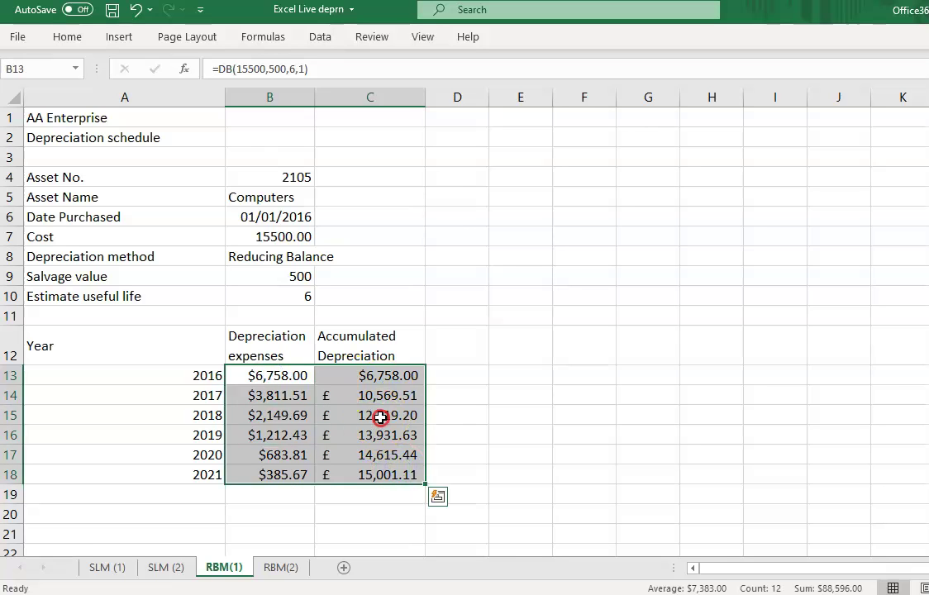
right_click(381, 420)
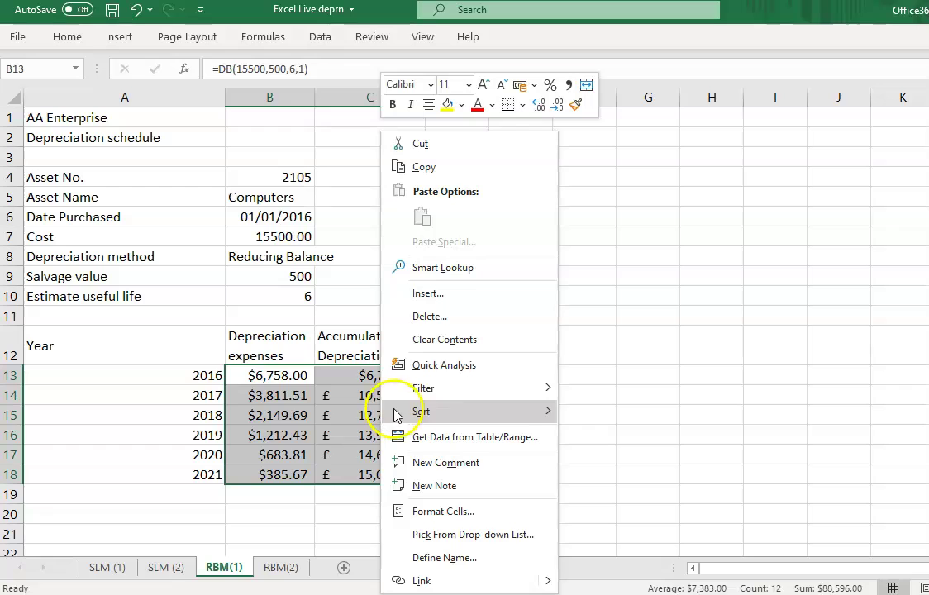
click(478, 514)
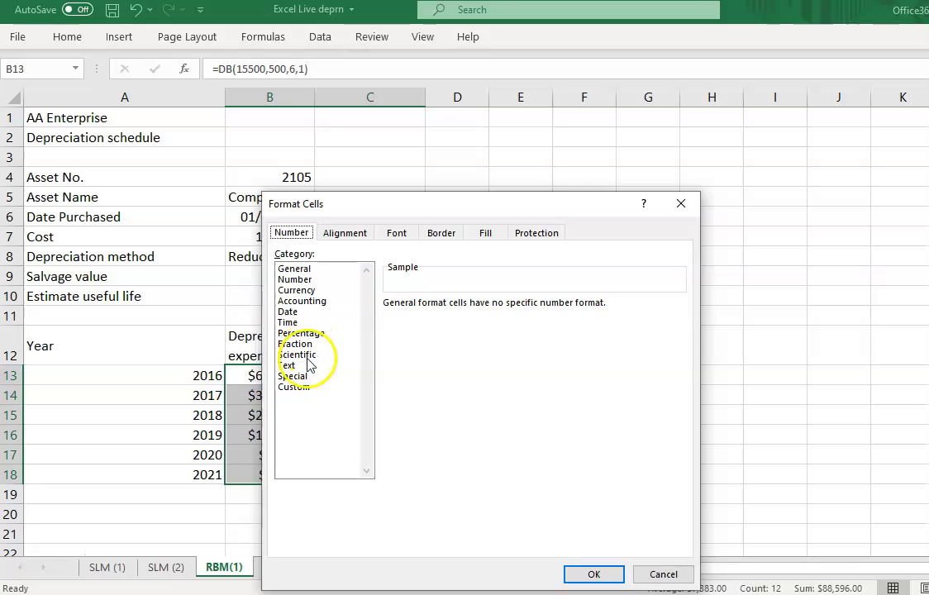
click(311, 291)
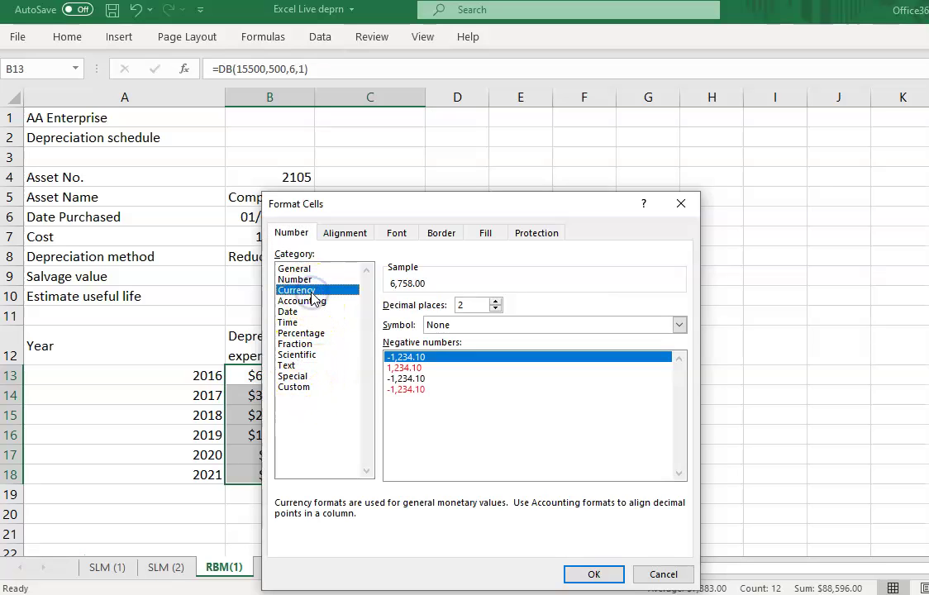
Step: Set the currency symbol to RM English (Malaysia), apply the format to B13:C18 and deselect the range
click(681, 325)
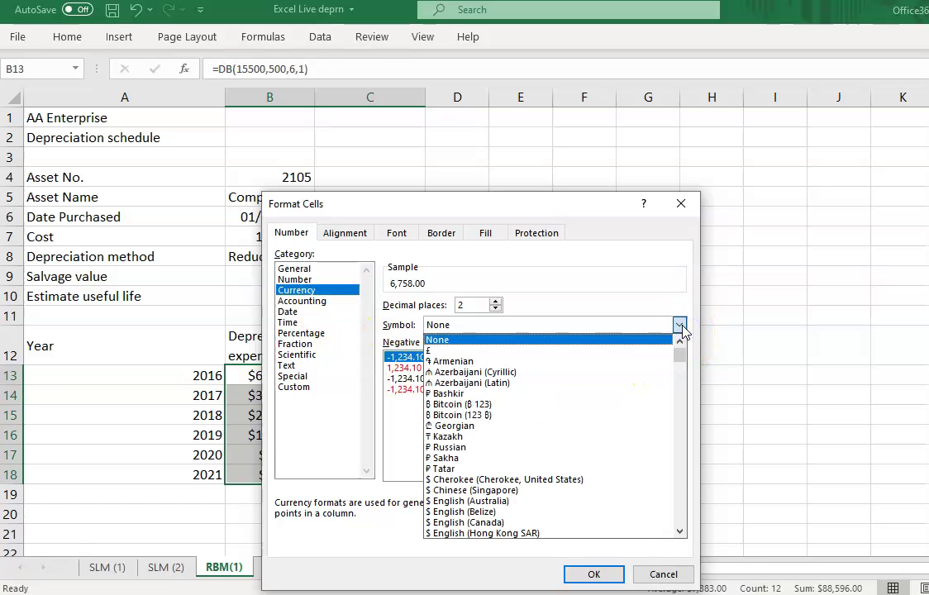
scroll(513, 468, down, 5)
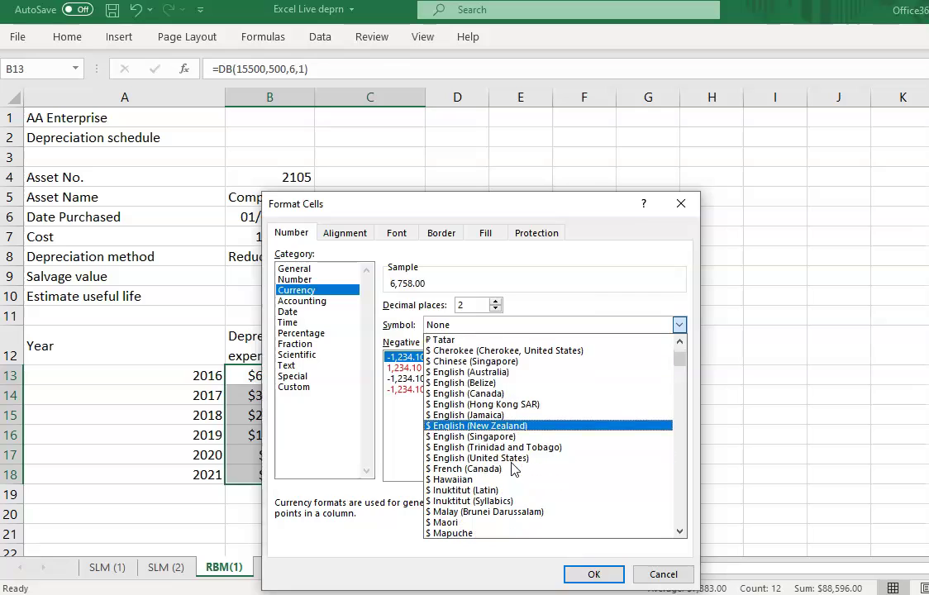
scroll(513, 468, down, 3)
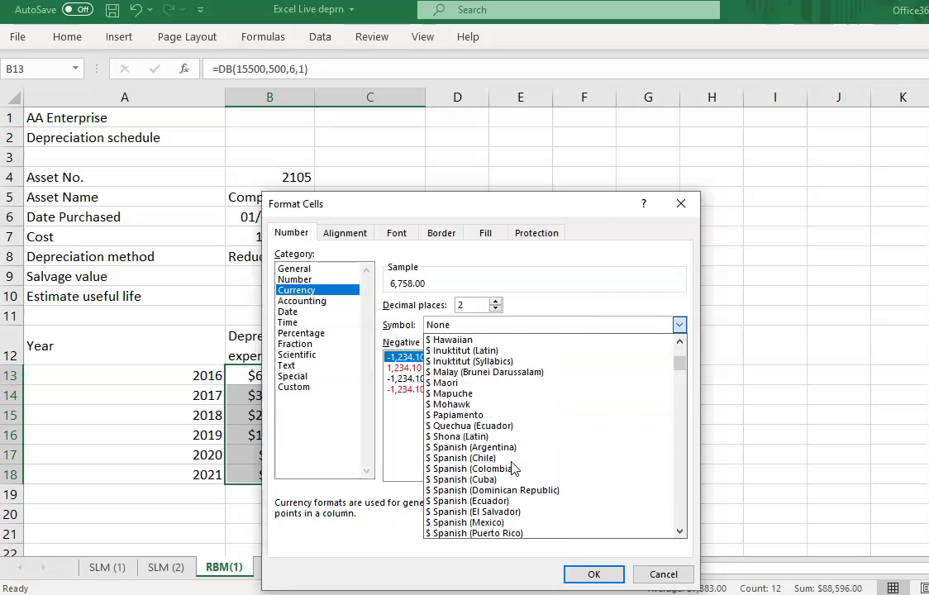
scroll(513, 468, down, 2)
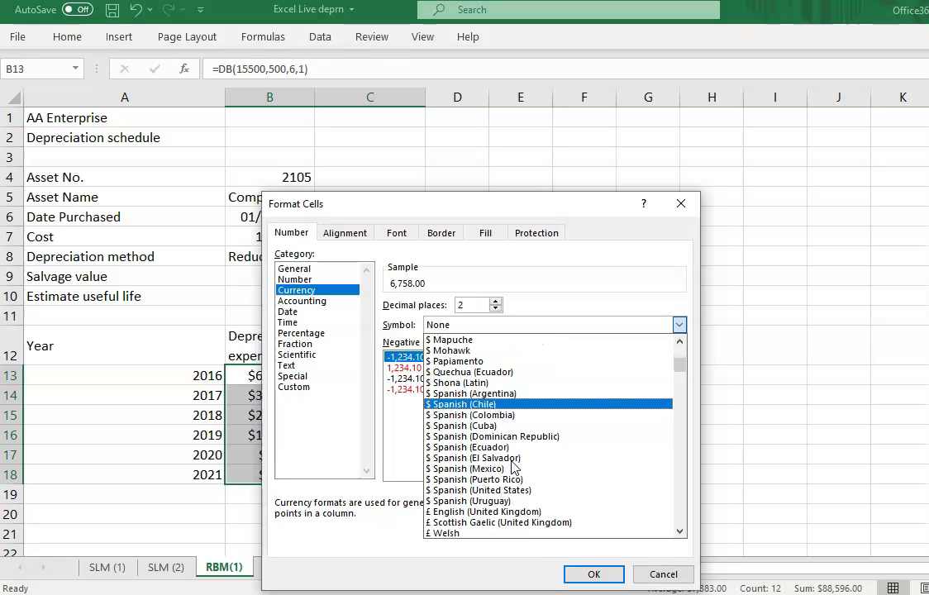
scroll(513, 468, down, 1)
scroll(513, 468, down, 3)
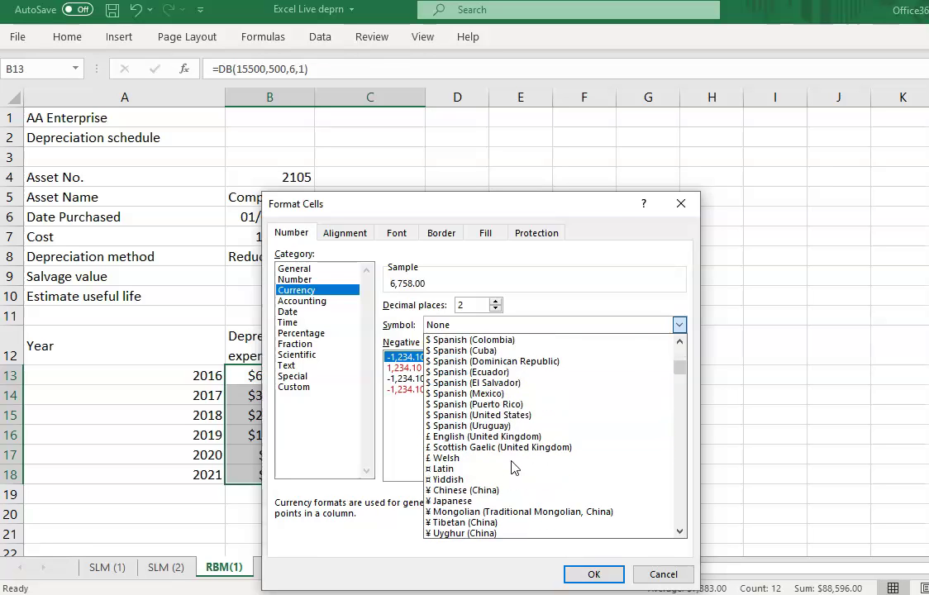
scroll(513, 467, down, 3)
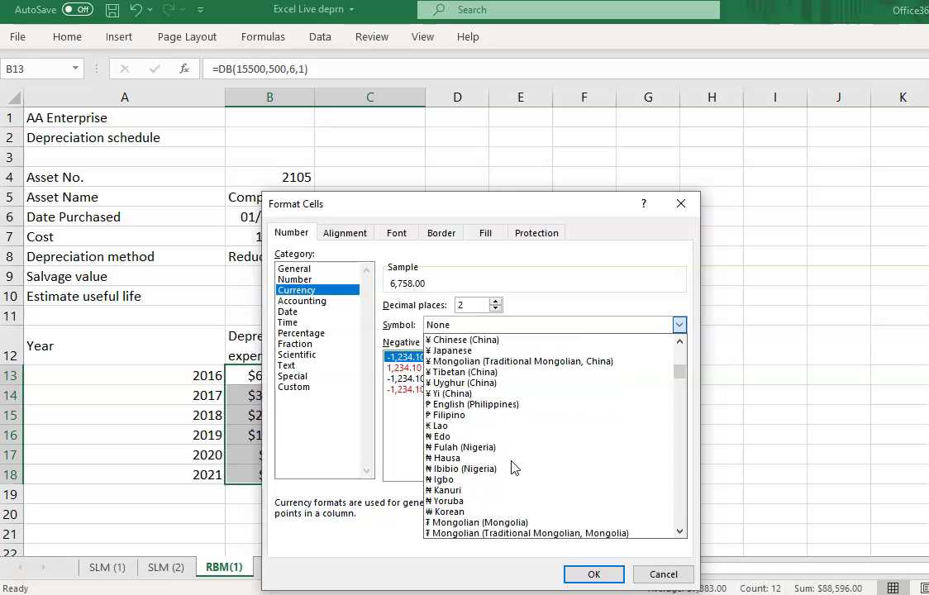
scroll(512, 467, down, 4)
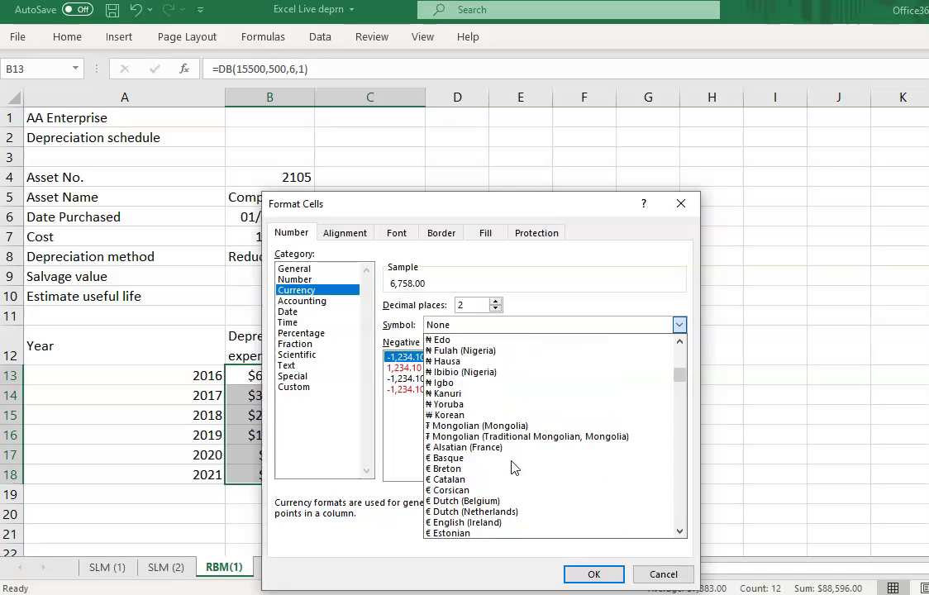
scroll(512, 468, down, 2)
scroll(513, 465, down, 11)
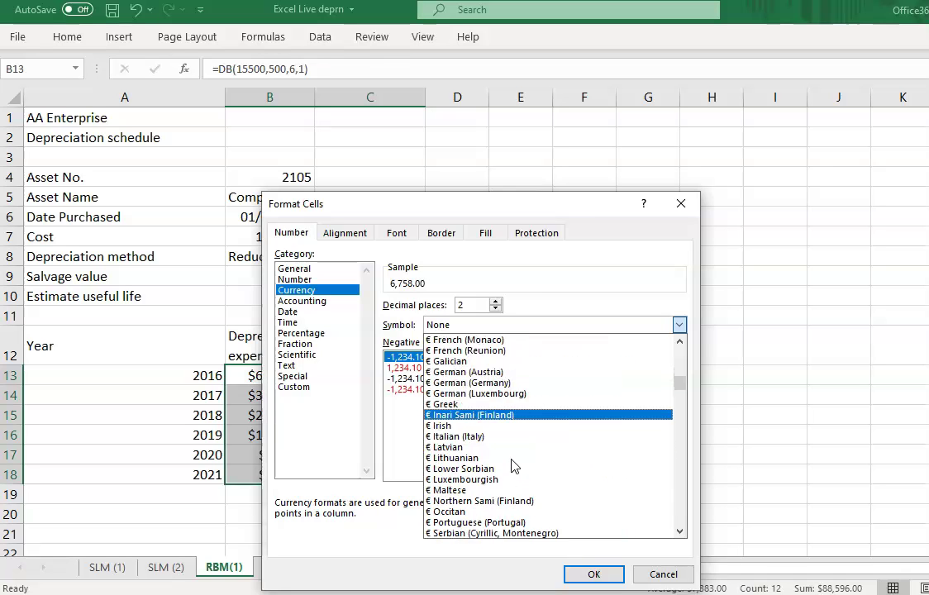
scroll(512, 460, down, 4)
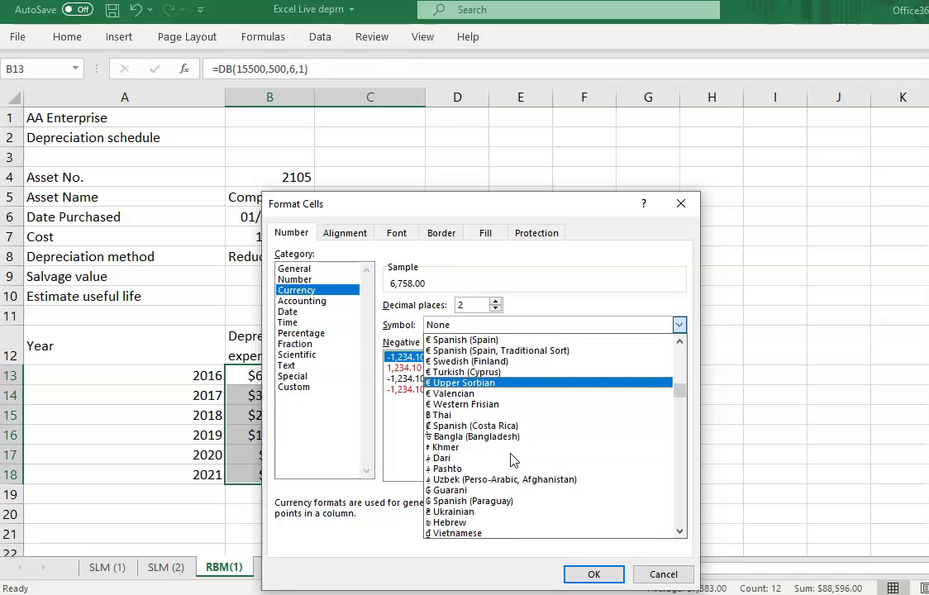
scroll(512, 461, down, 2)
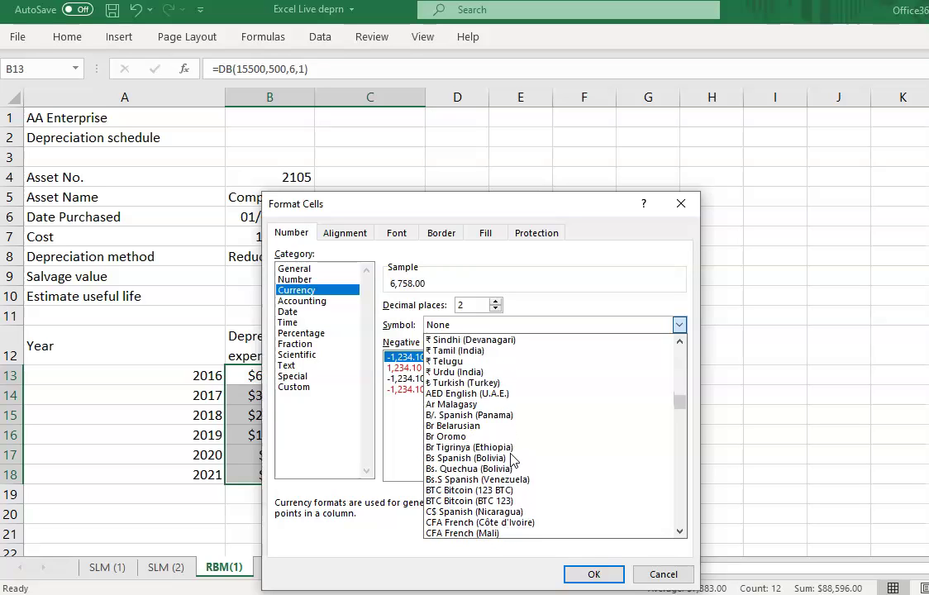
scroll(512, 459, down, 8)
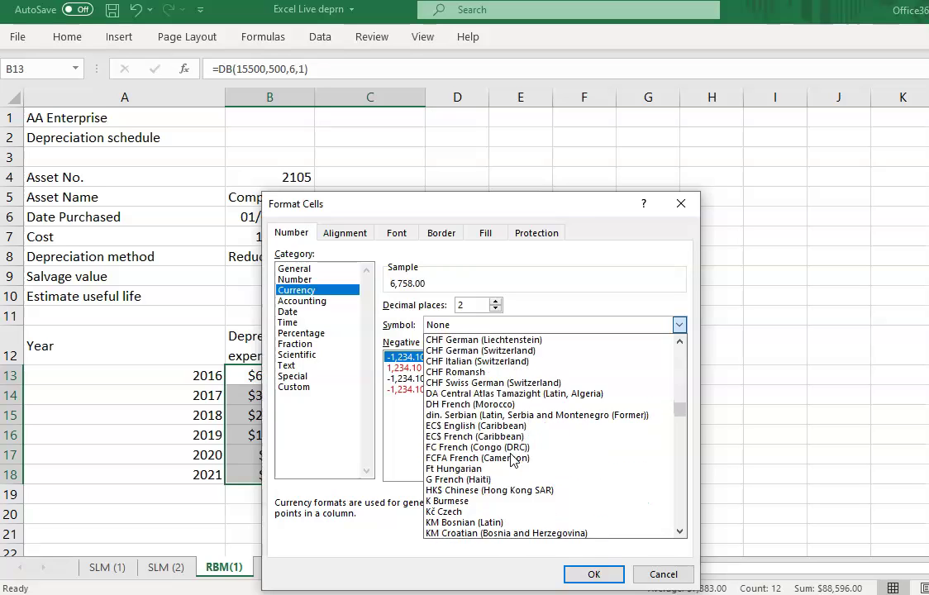
scroll(512, 460, down, 8)
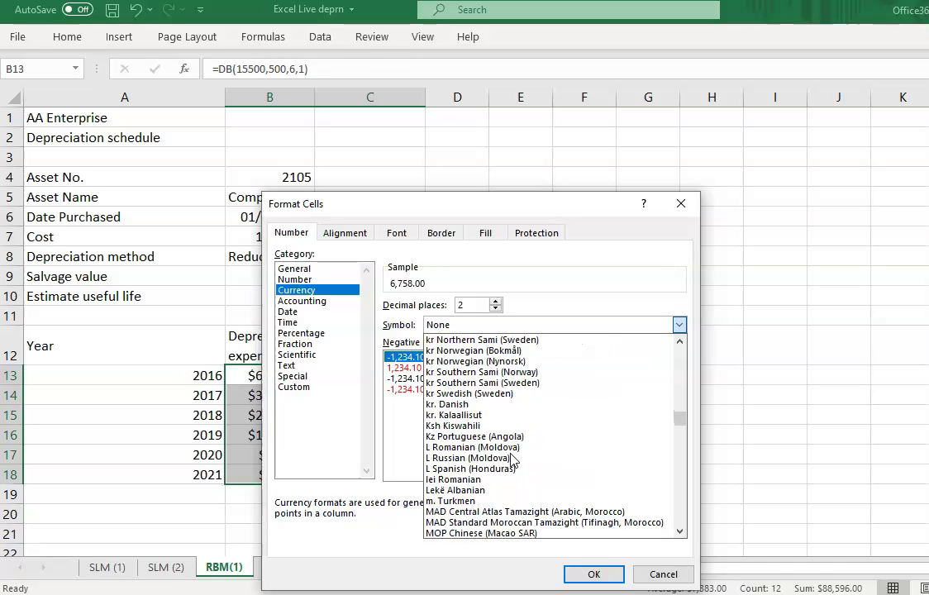
scroll(512, 459, down, 1)
scroll(513, 460, down, 3)
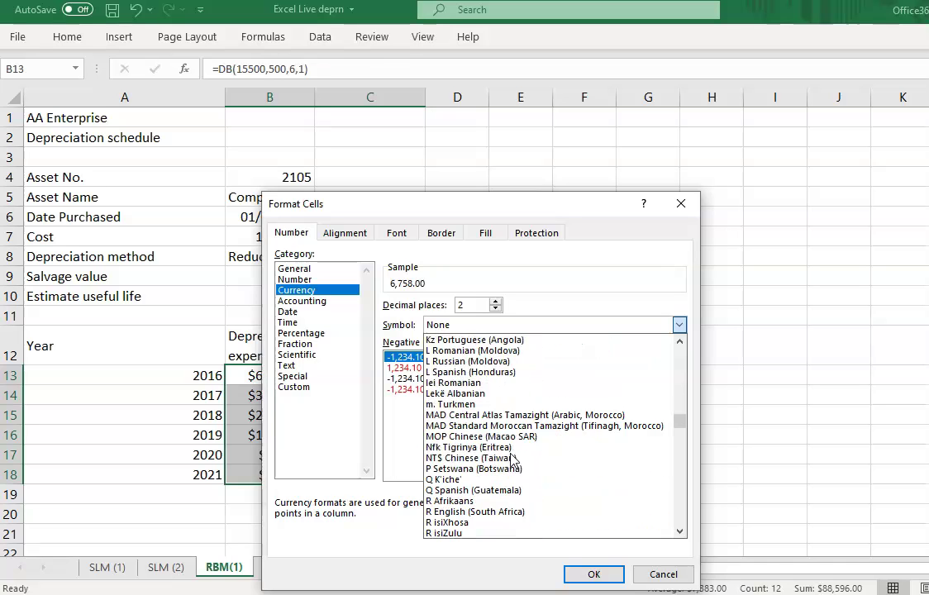
scroll(513, 459, down, 1)
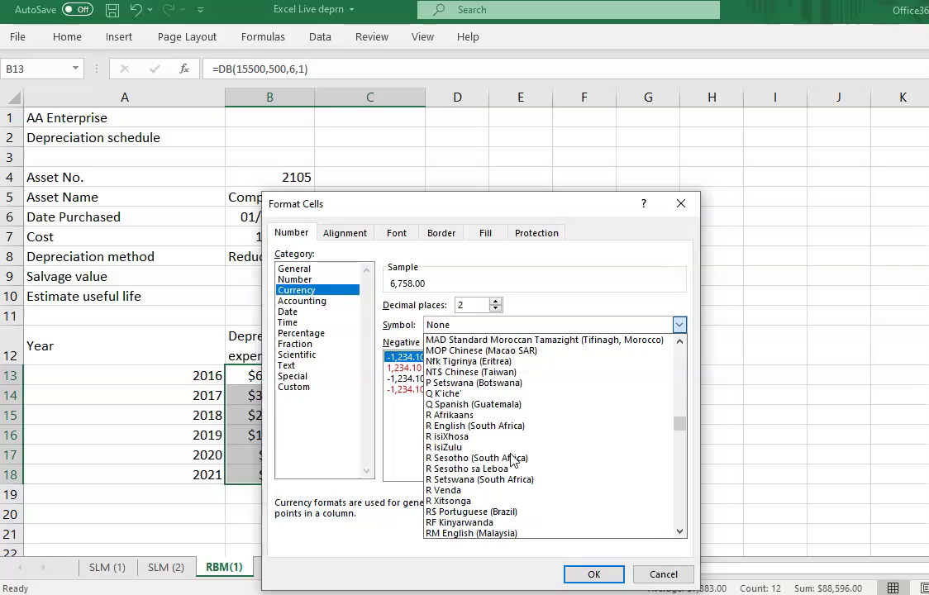
click(493, 536)
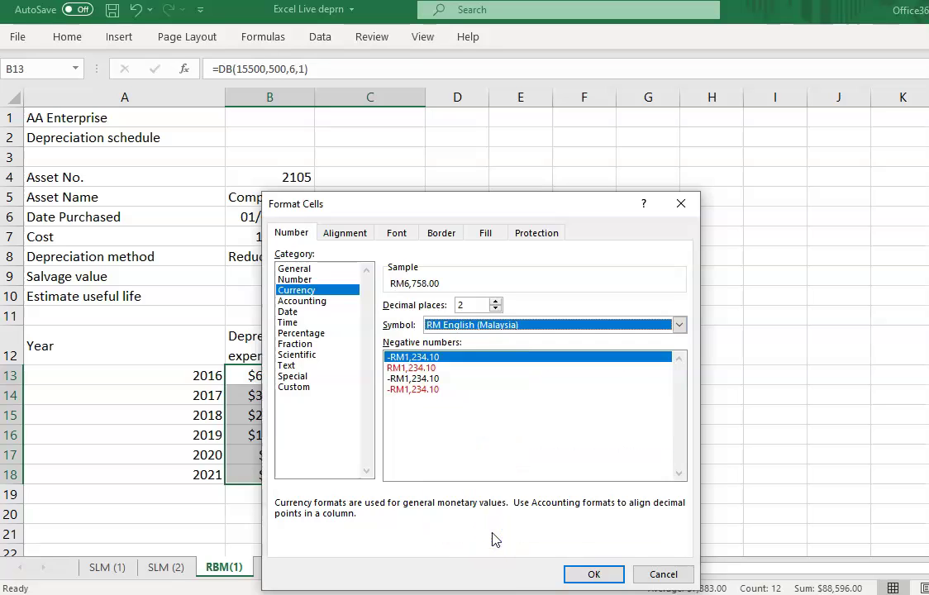
click(586, 578)
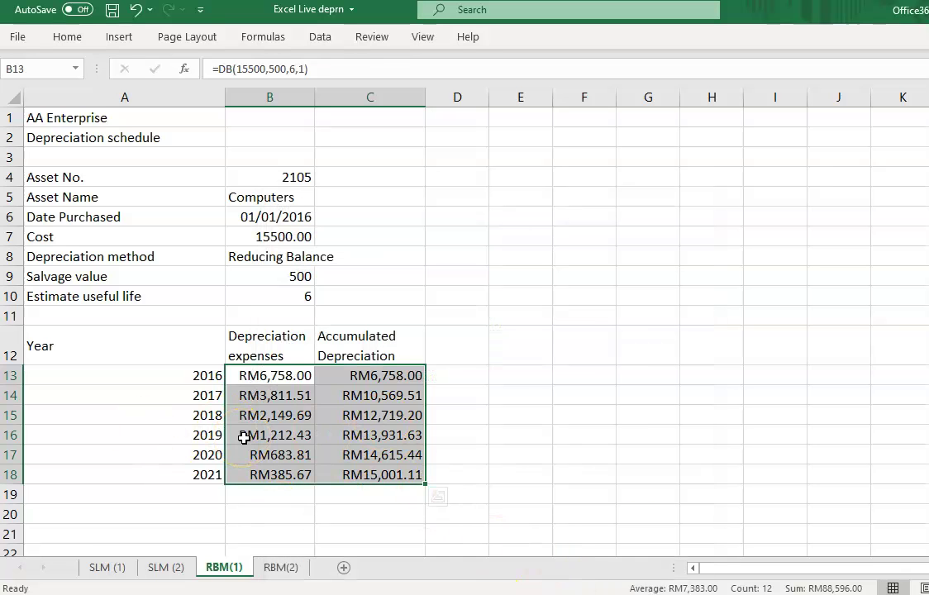
click(453, 421)
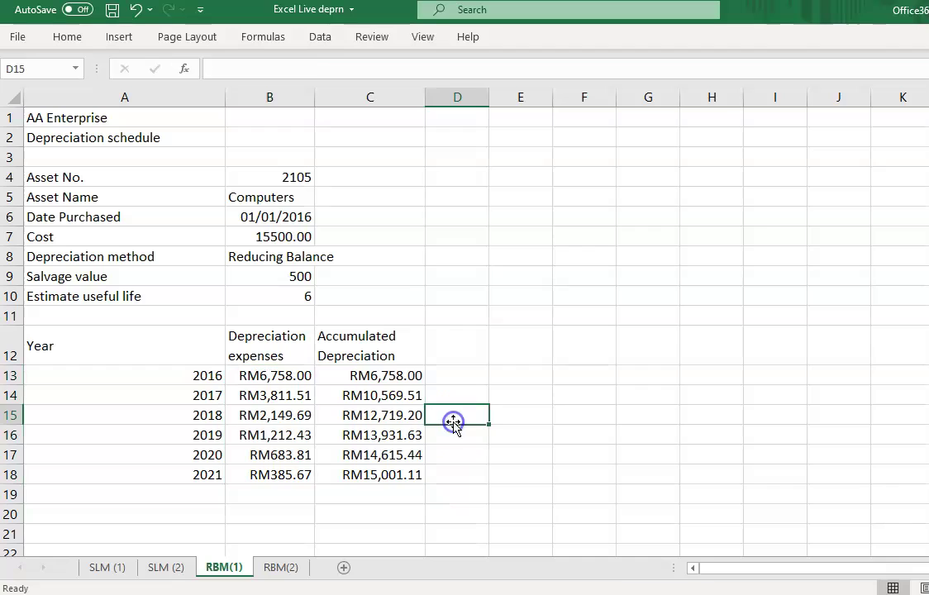